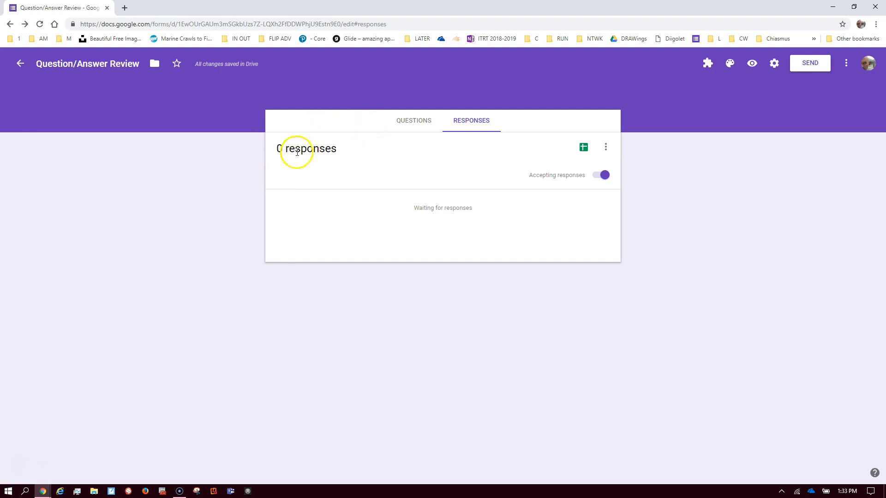
Switch the Question/Answer Review form to its questions, showing the Question and Answer items
{"action": "left_click", "coordinate": [415, 121]}
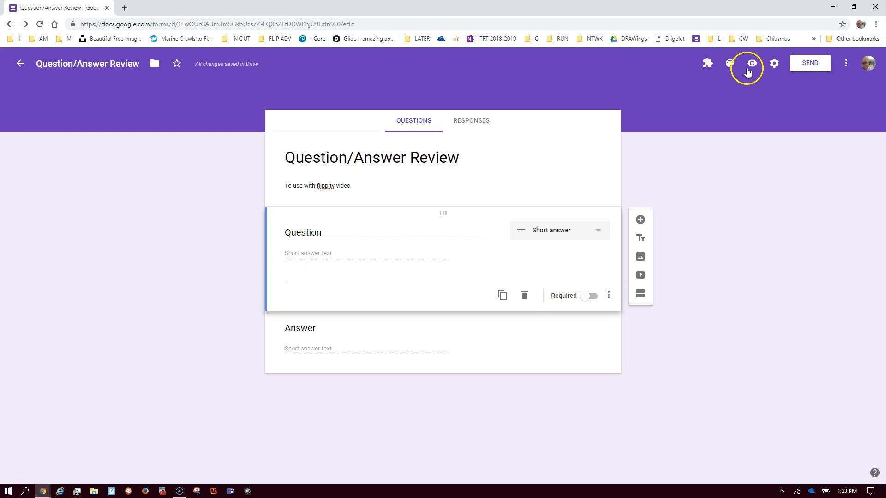
Preview the live form and submit a response with Question 'First' and Answer 'Washington'
{"action": "left_click", "coordinate": [753, 68]}
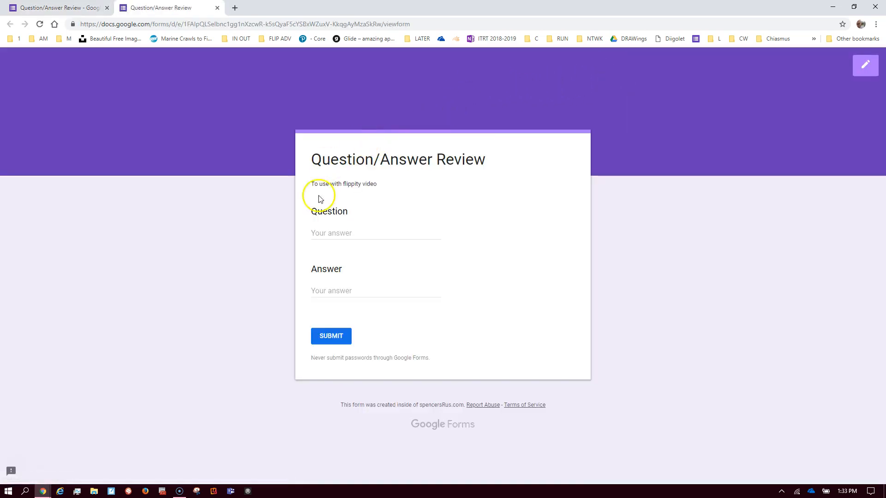
{"action": "left_click", "coordinate": [337, 233]}
{"action": "type", "text": "Fir"}
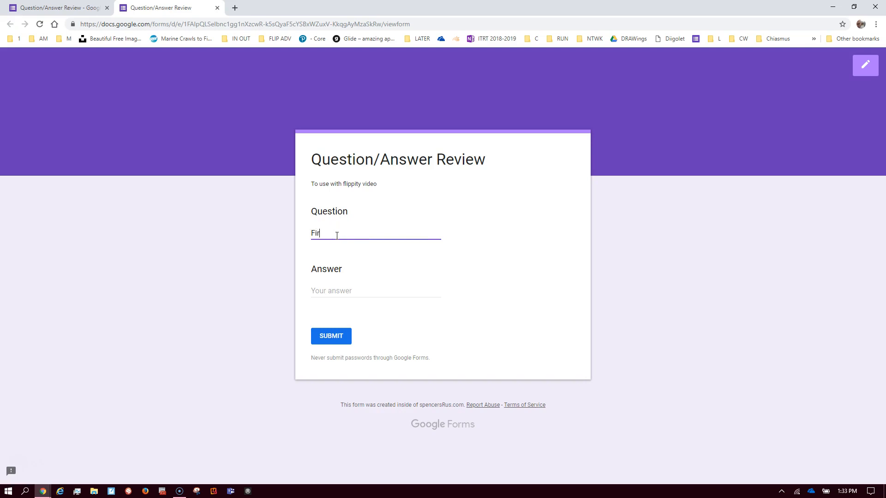
{"action": "key", "text": "Tab"}
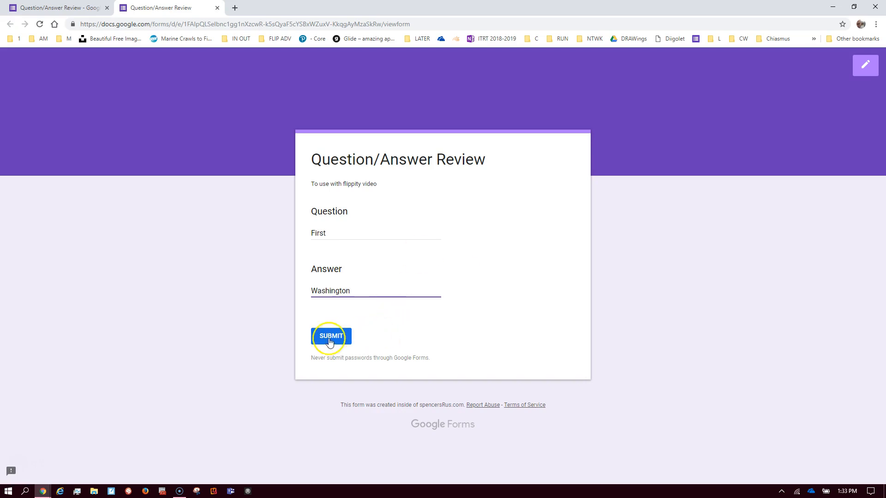
{"action": "left_click", "coordinate": [331, 337]}
Submit a second response, 'Civil War' with answer 'Lincoln', then return to the form editor
{"action": "left_click", "coordinate": [343, 203]}
{"action": "left_click", "coordinate": [328, 237]}
{"action": "type", "text": "Civil War"}
{"action": "key", "text": "Tab"}
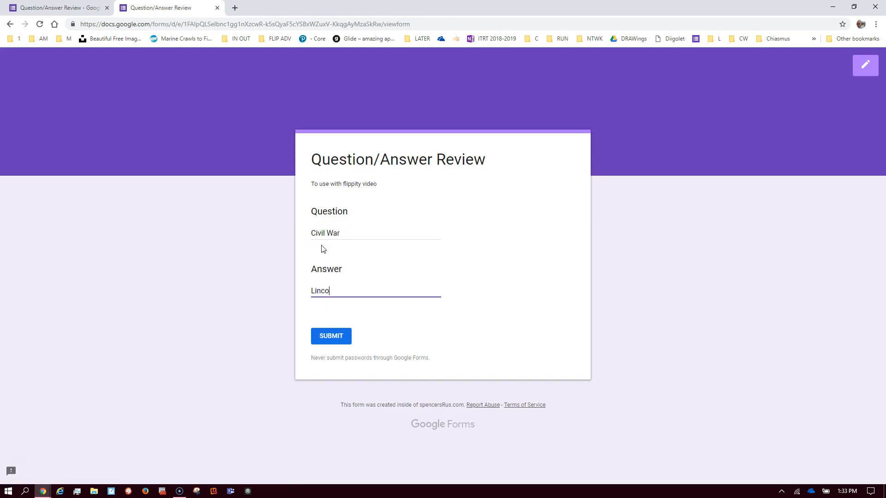
{"action": "left_click", "coordinate": [342, 336]}
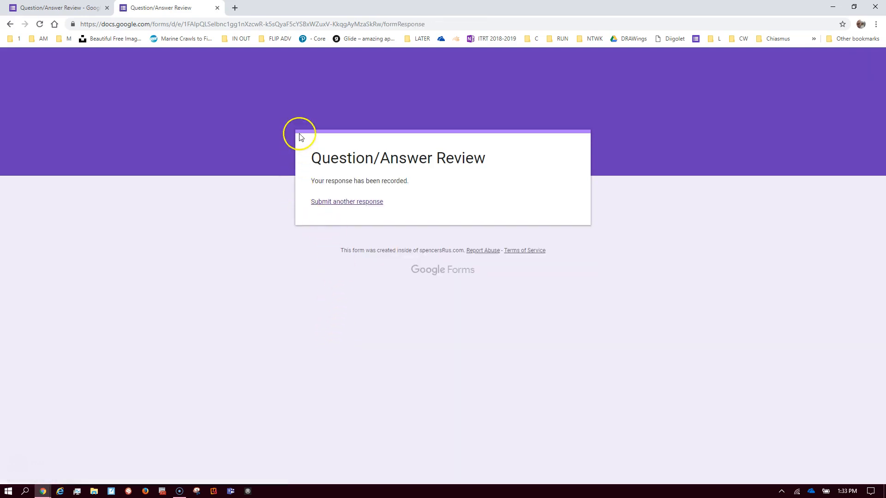
{"action": "triple_click", "coordinate": [238, 24]}
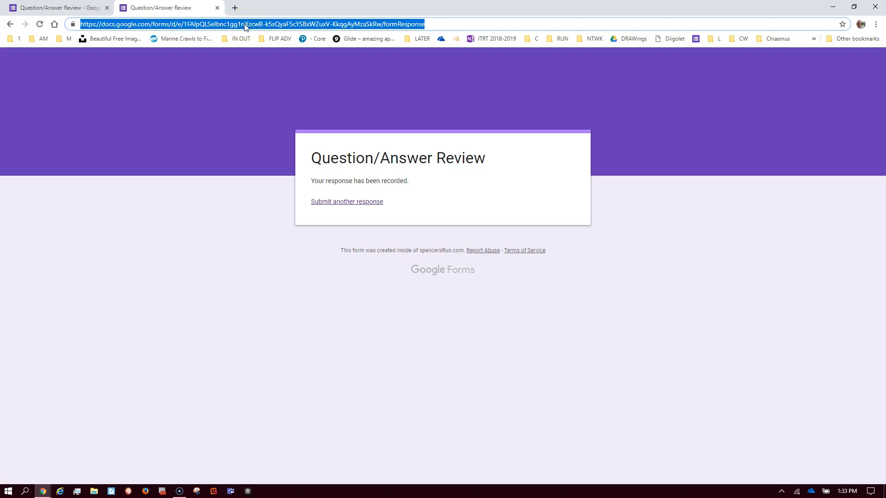
{"action": "left_click", "coordinate": [62, 8]}
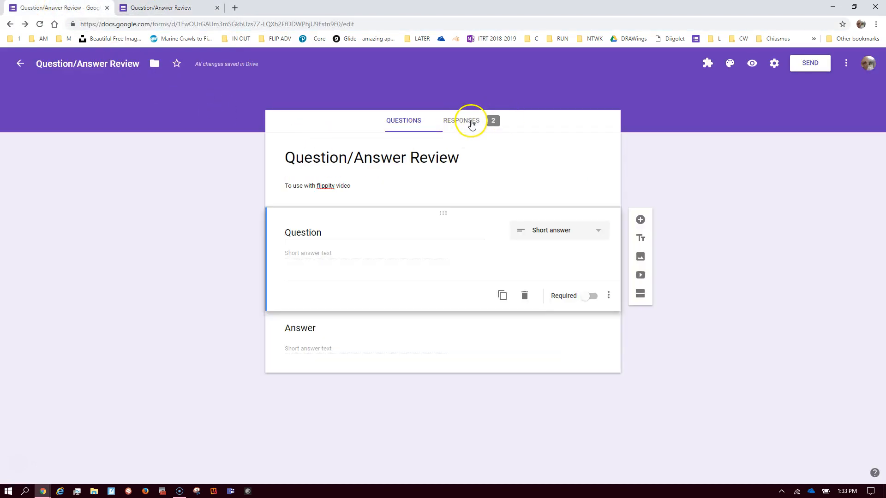
From the 2-response summary, send the responses to a newly created spreadsheet
{"action": "left_click", "coordinate": [473, 124]}
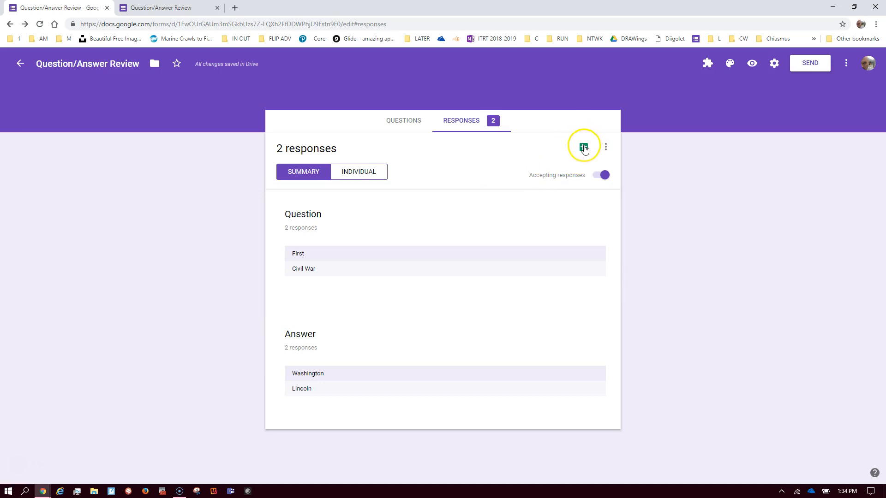
{"action": "left_click", "coordinate": [584, 148]}
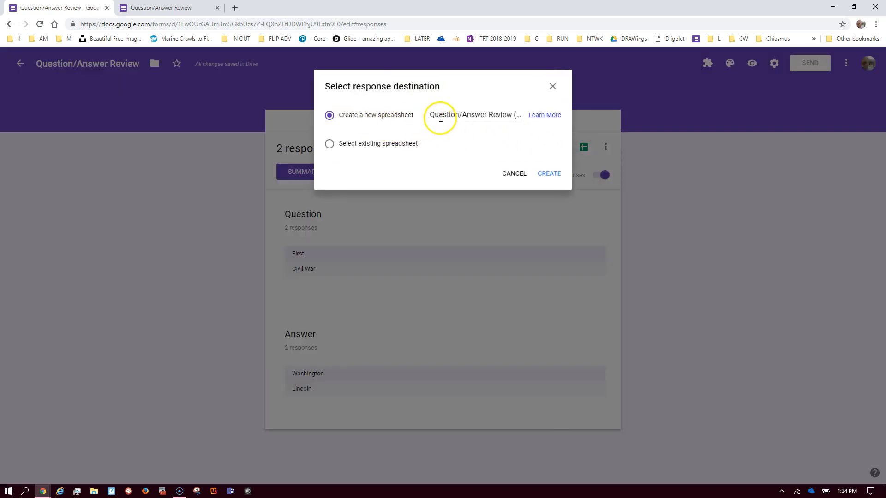
{"action": "left_click", "coordinate": [549, 173]}
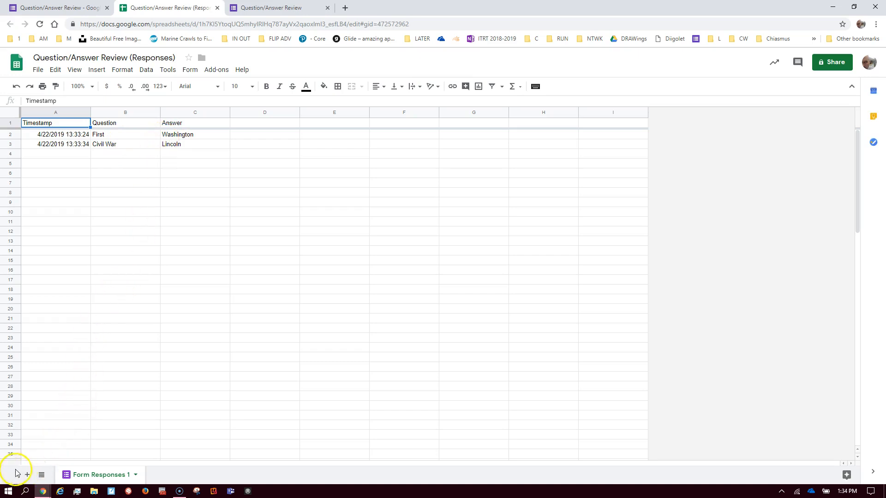
Copy the responses spreadsheet's web address and switch to the Flippity.net window
{"action": "left_click", "coordinate": [216, 24]}
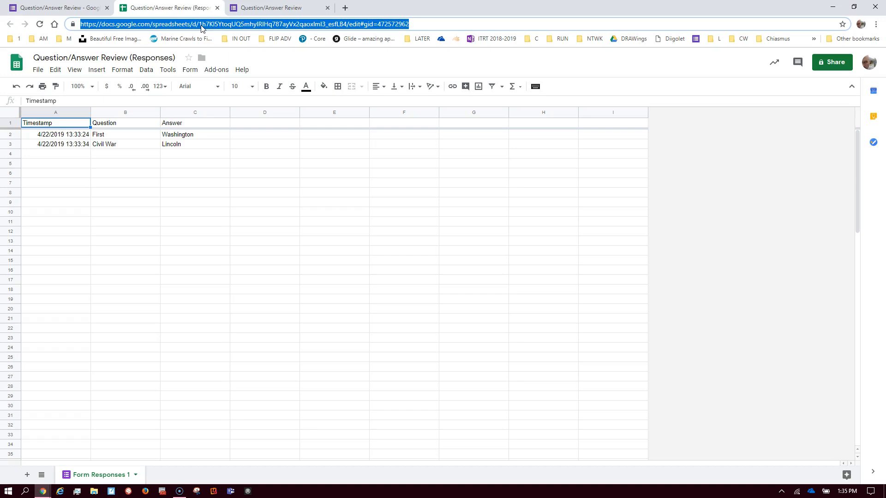
{"action": "right_click", "coordinate": [202, 27]}
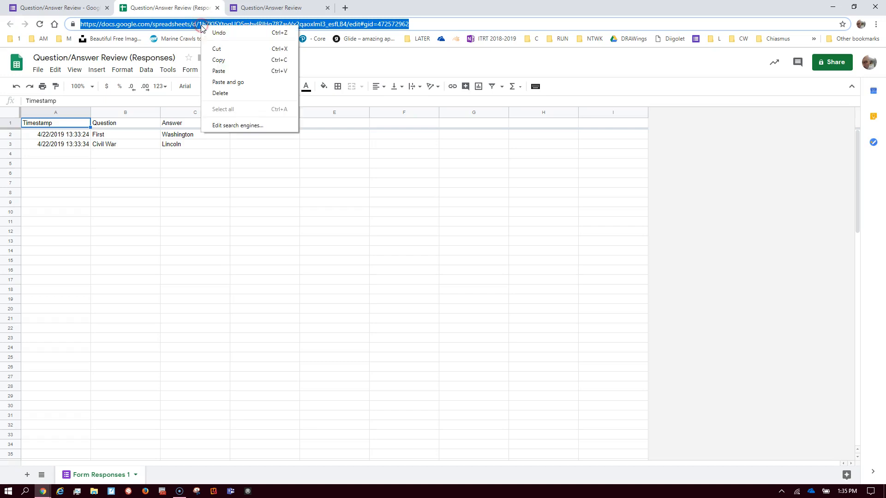
{"action": "left_click", "coordinate": [228, 60]}
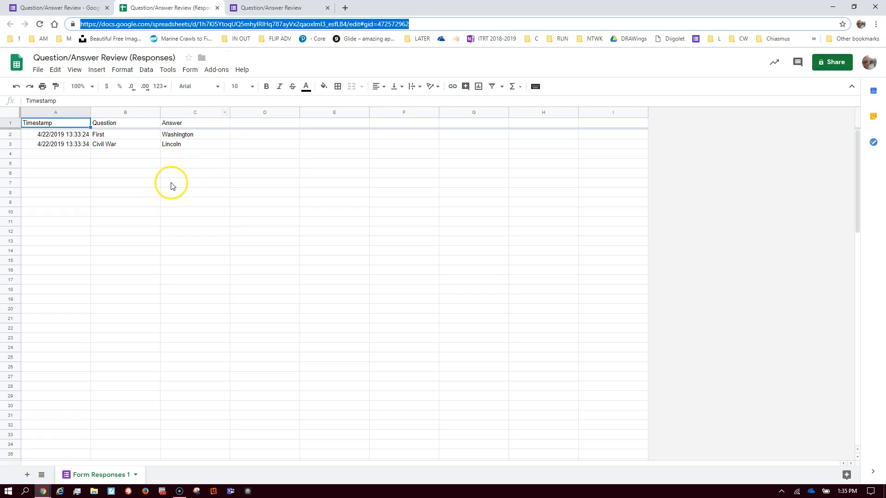
{"action": "key", "text": "alt+Tab"}
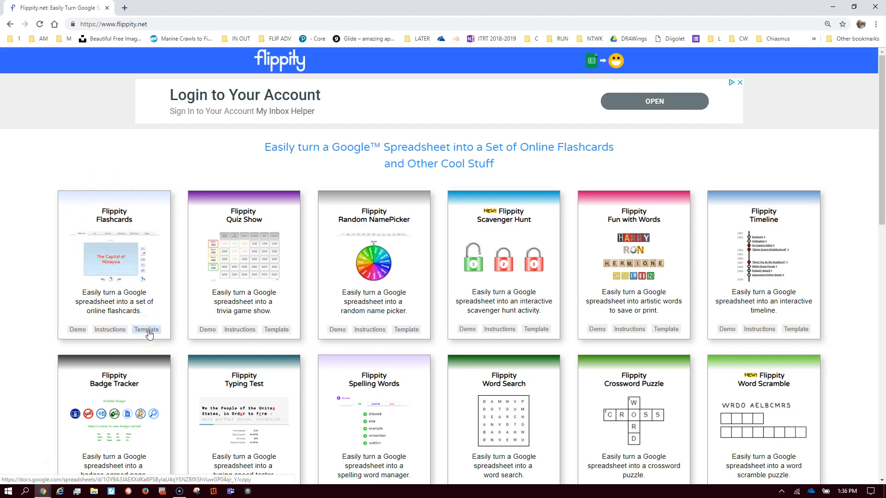
Make your own copy of the Flippity Flashcards Template spreadsheet
{"action": "left_click", "coordinate": [147, 330]}
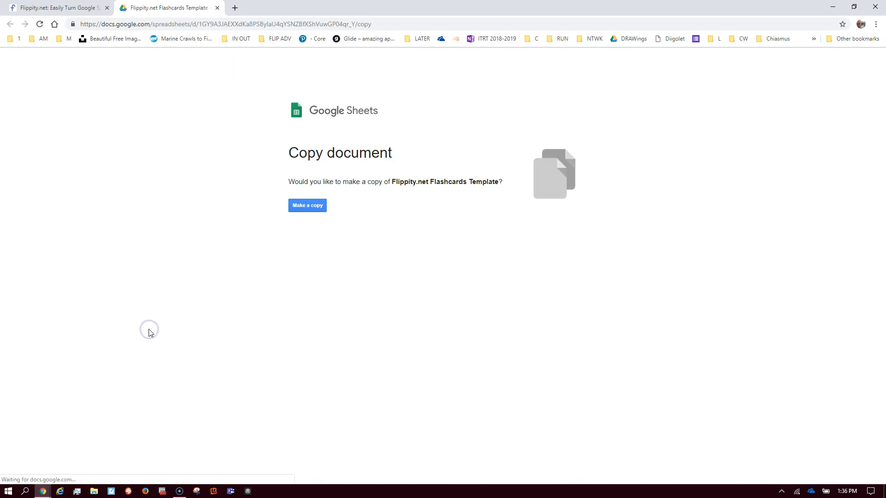
{"action": "left_click", "coordinate": [310, 207]}
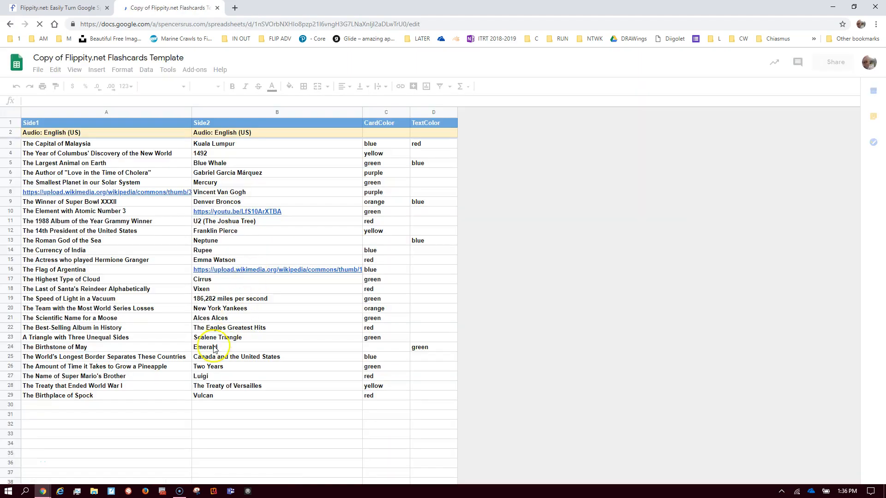
Rename the copied spreadsheet to 'review prez'
{"action": "left_click", "coordinate": [95, 58]}
{"action": "type", "text": "re"}
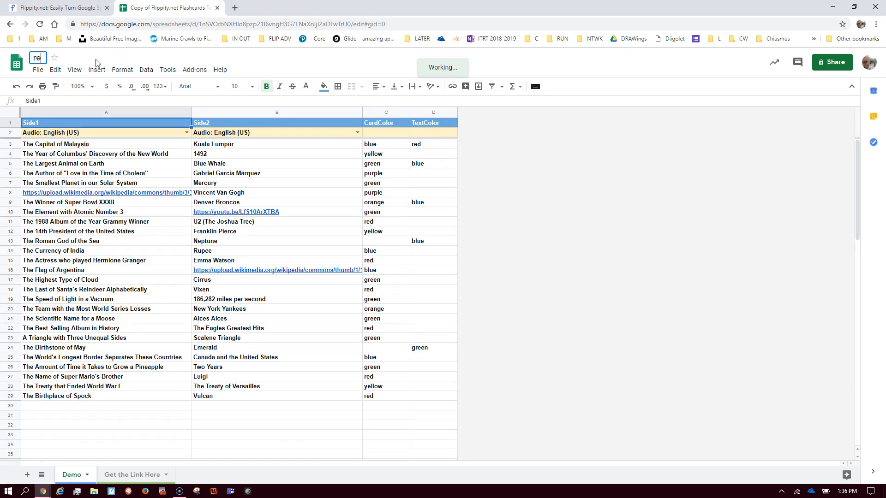
{"action": "type", "text": "iiew"}
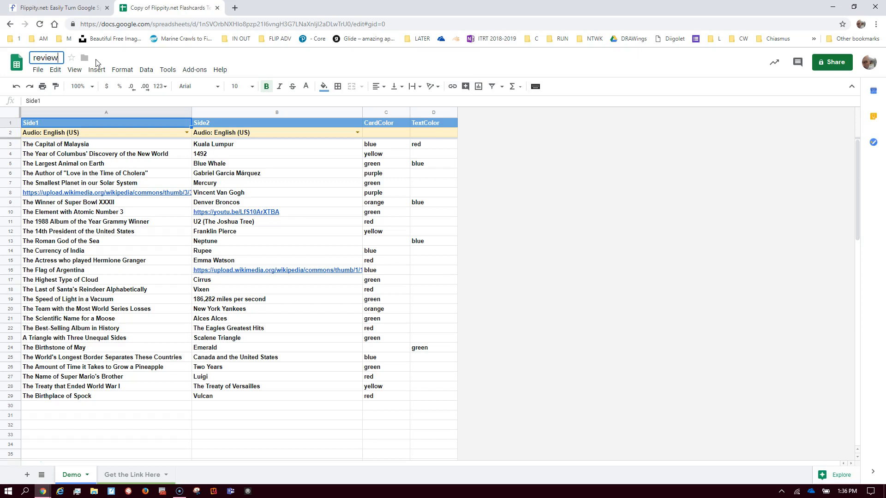
{"action": "type", "text": " prez"}
{"action": "key", "text": "Return"}
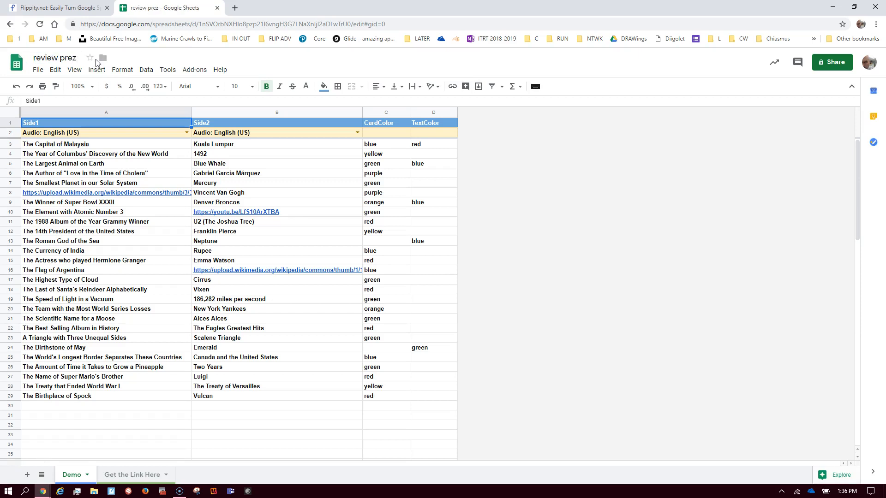
Clear the demo flashcard data in A3:D30 and switch to the formula instructions document
{"action": "left_click", "coordinate": [92, 145]}
{"action": "left_click_drag", "start_coordinate": [91, 146], "coordinate": [435, 405]}
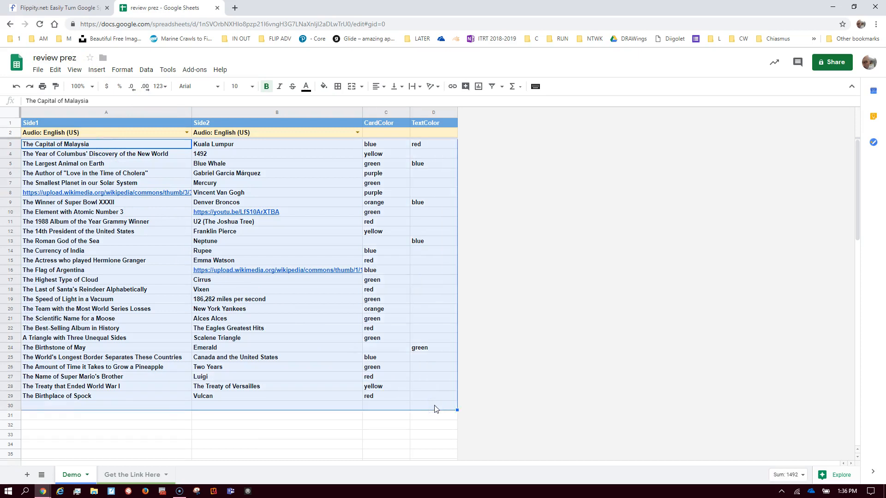
{"action": "key", "text": "Delete"}
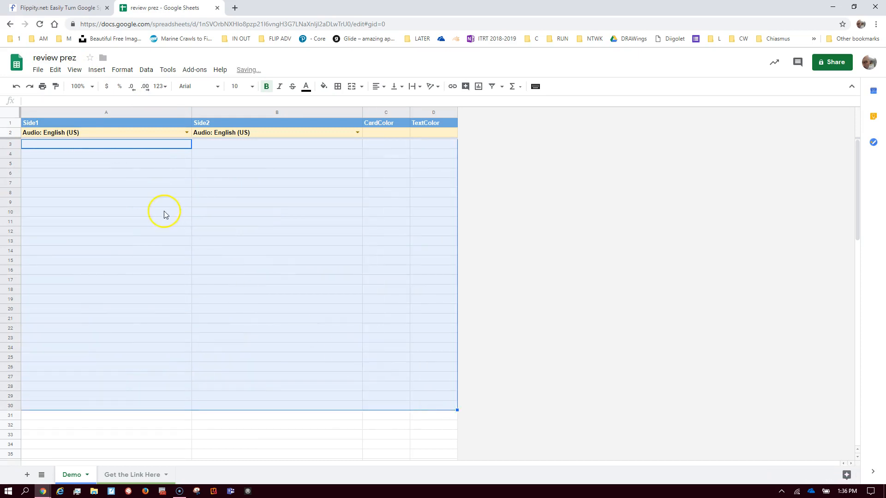
{"action": "left_click", "coordinate": [99, 193]}
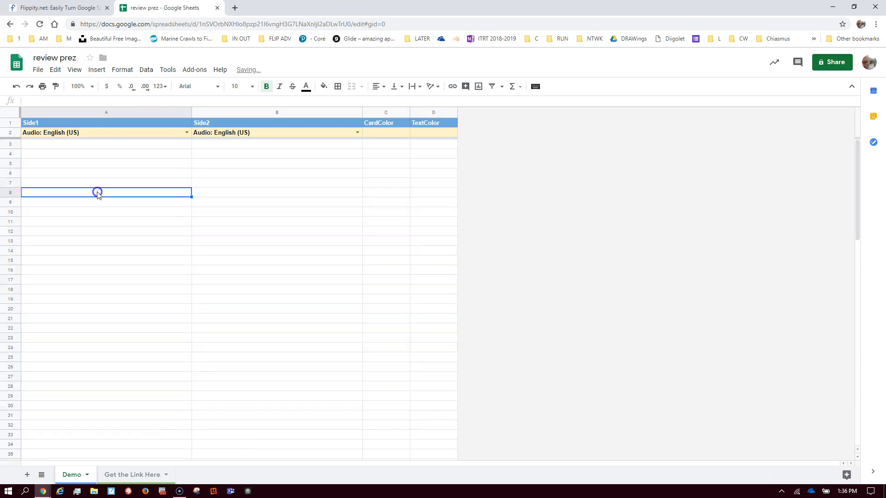
{"action": "left_click", "coordinate": [72, 147]}
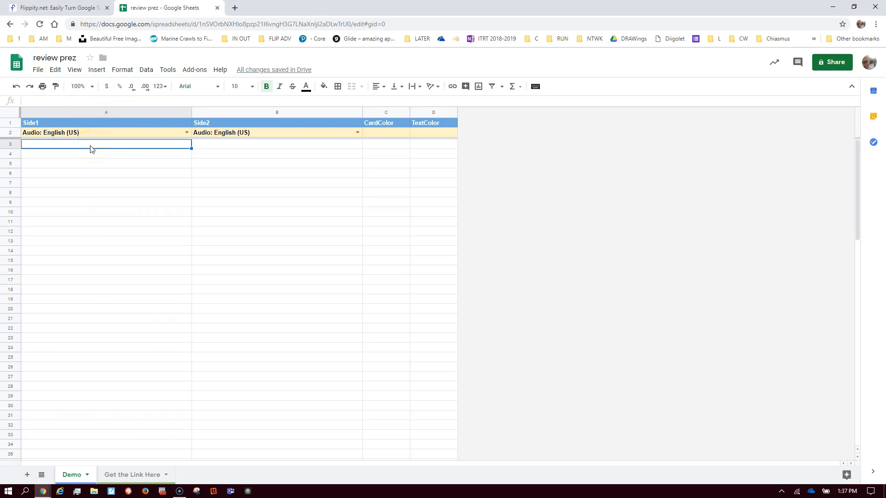
{"action": "key", "text": "alt+Tab"}
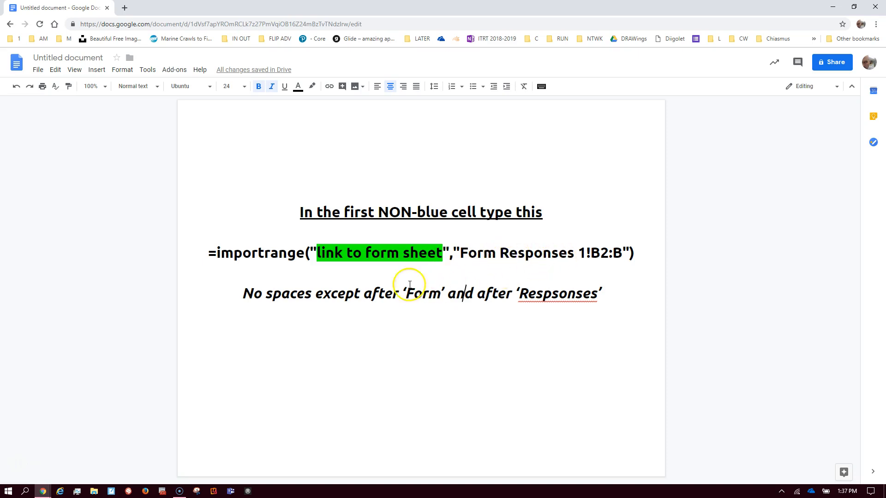
{"action": "key", "text": "alt+Tab"}
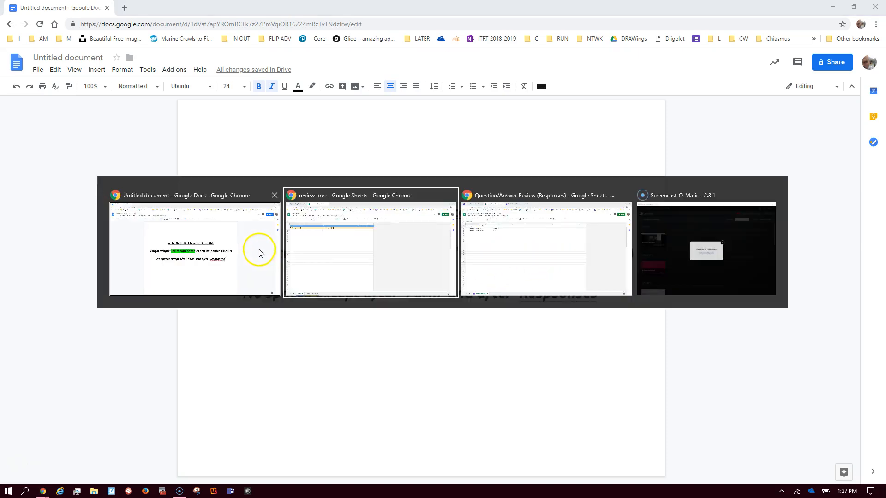
Enter an IMPORTRANGE formula in A3 using the pasted responses URL and "Form Responses 1!B2:B"
{"action": "left_click", "coordinate": [67, 146]}
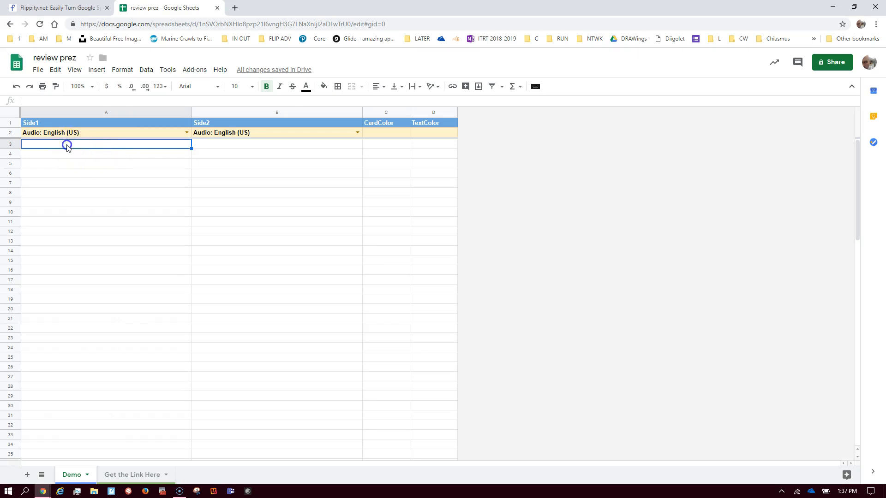
{"action": "type", "text": "=imp"}
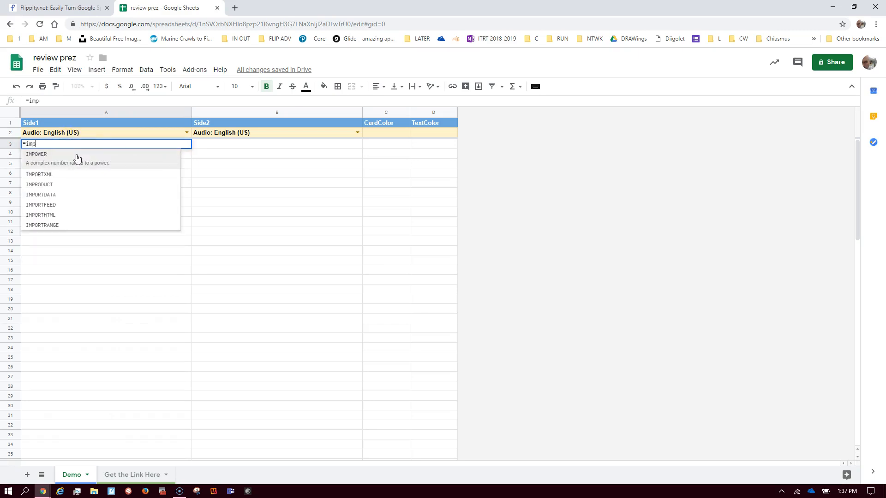
{"action": "type", "text": "ortr"}
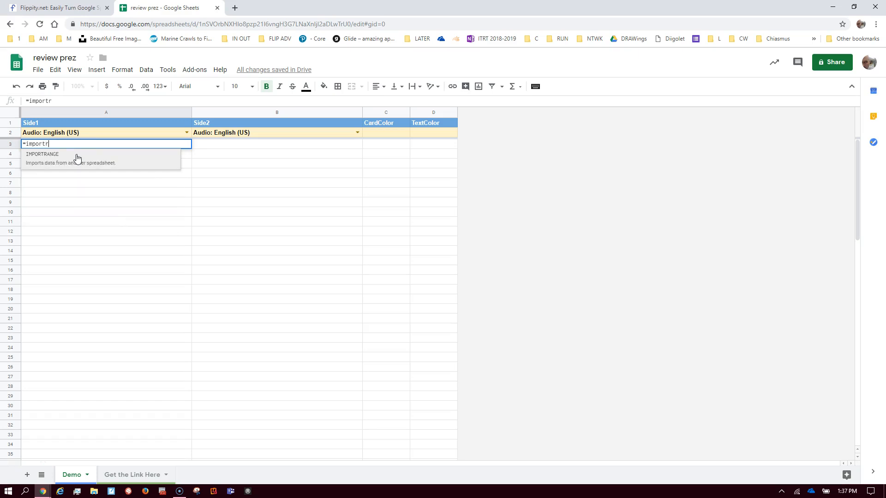
{"action": "left_click", "coordinate": [83, 162]}
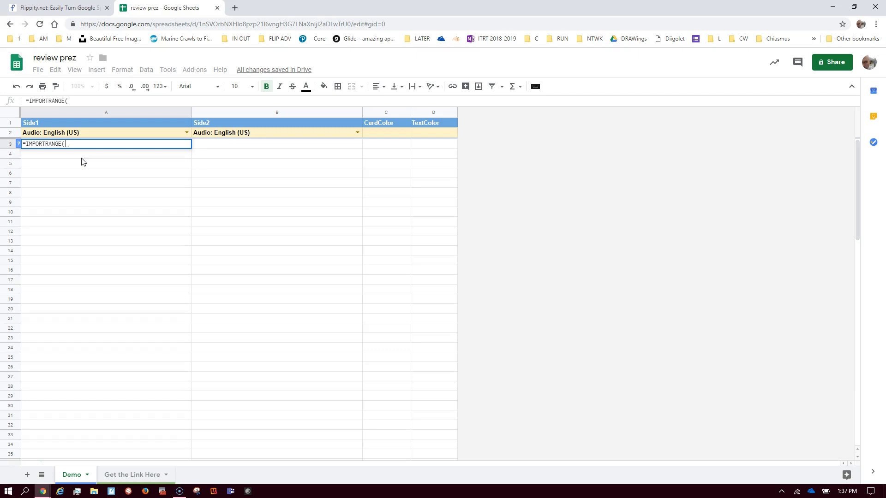
{"action": "type", "text": "\""}
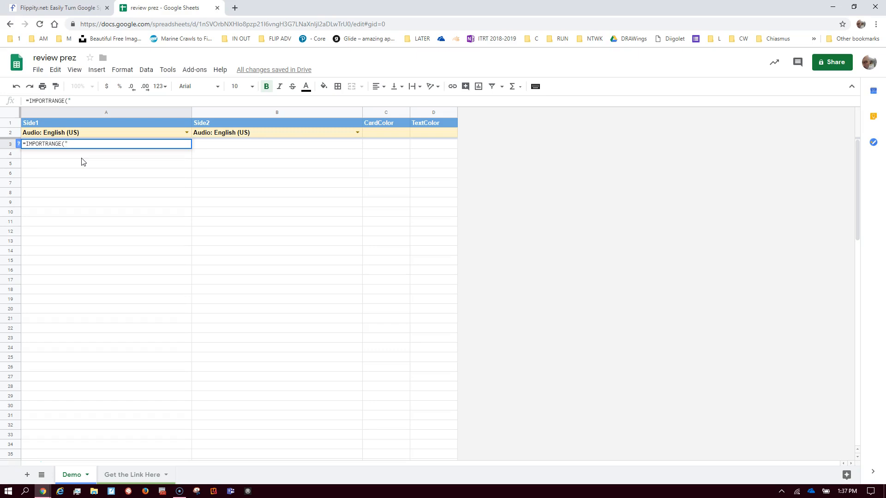
{"action": "key", "text": "ctrl+v"}
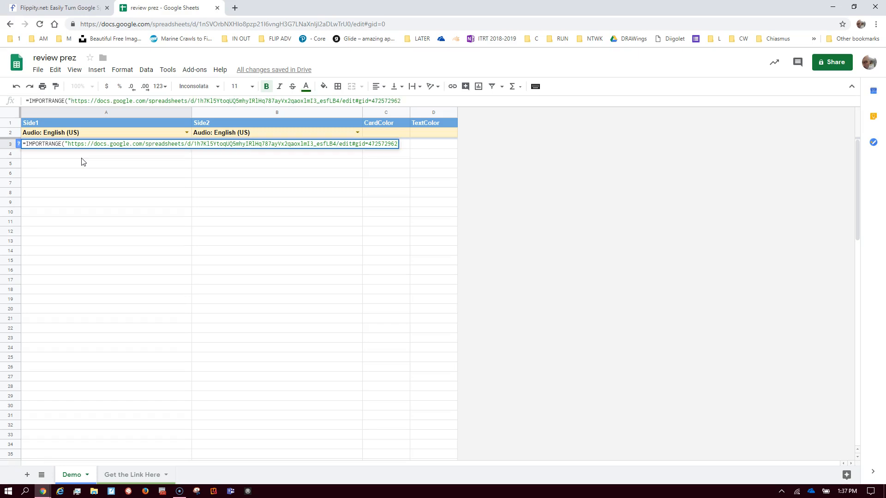
{"action": "type", "text": ",\"Form Responses 1!B2:B\""}
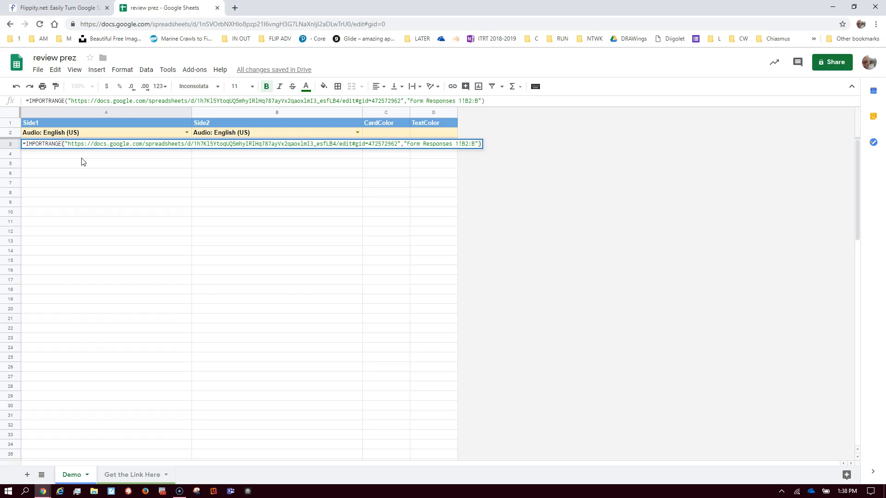
{"action": "key", "text": "Return"}
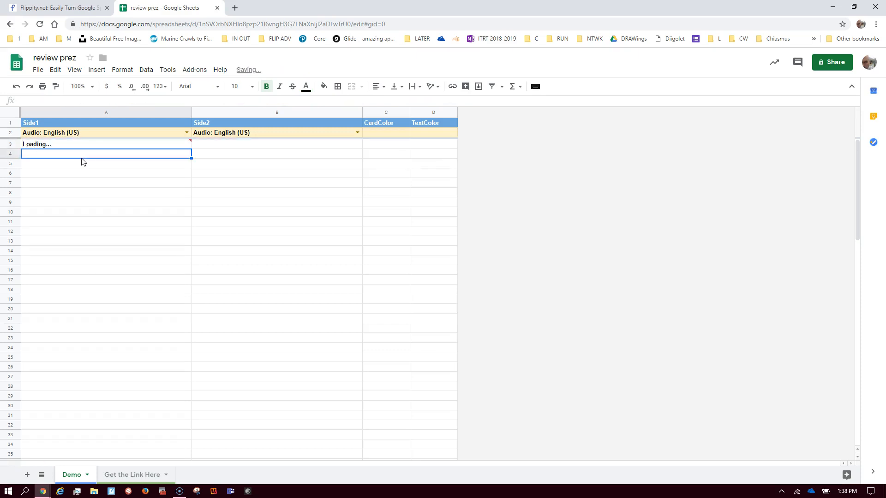
{"action": "mouse_move", "coordinate": [193, 144]}
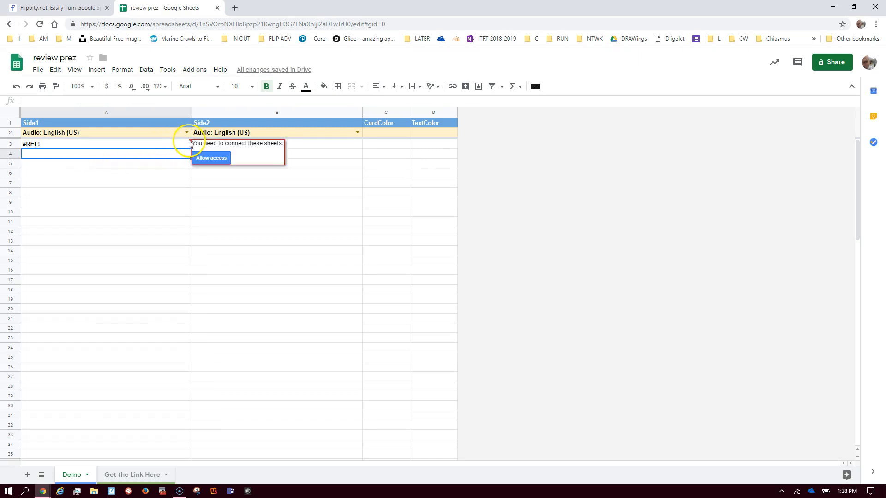
Allow access so A3:A4 import First and Civil War, then paste the formula into B3
{"action": "left_click", "coordinate": [210, 158]}
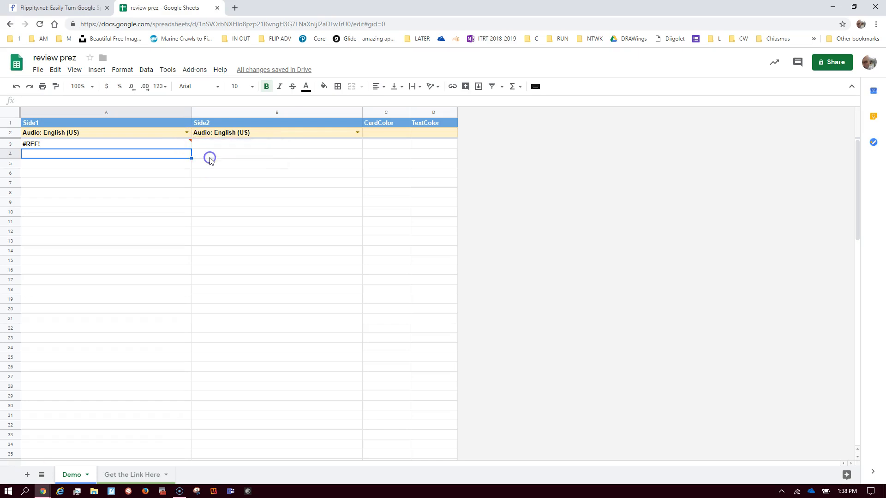
{"action": "left_click", "coordinate": [61, 145]}
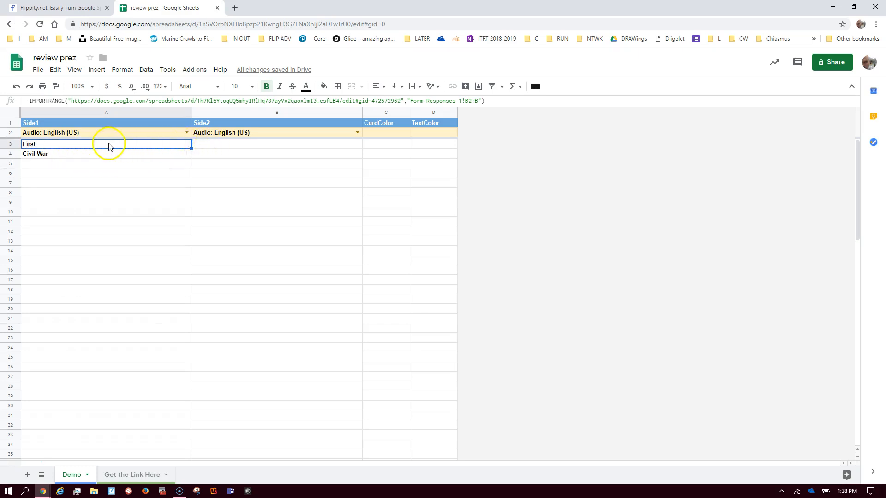
{"action": "left_click", "coordinate": [201, 145]}
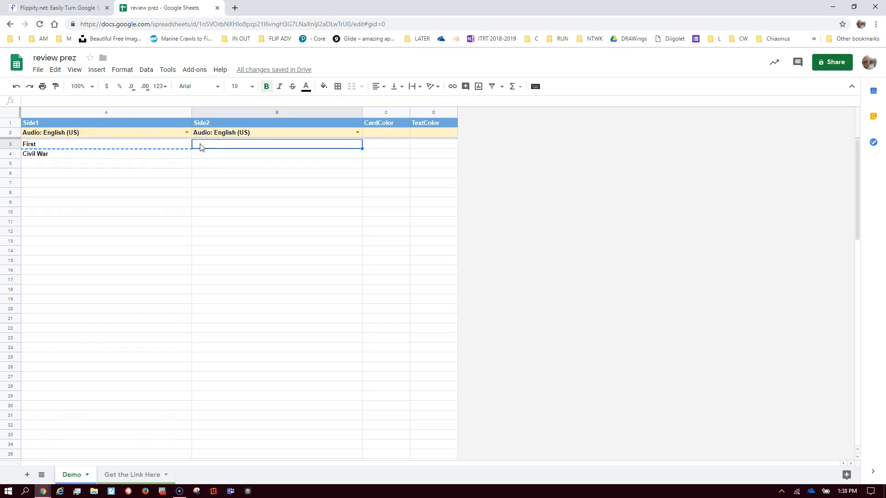
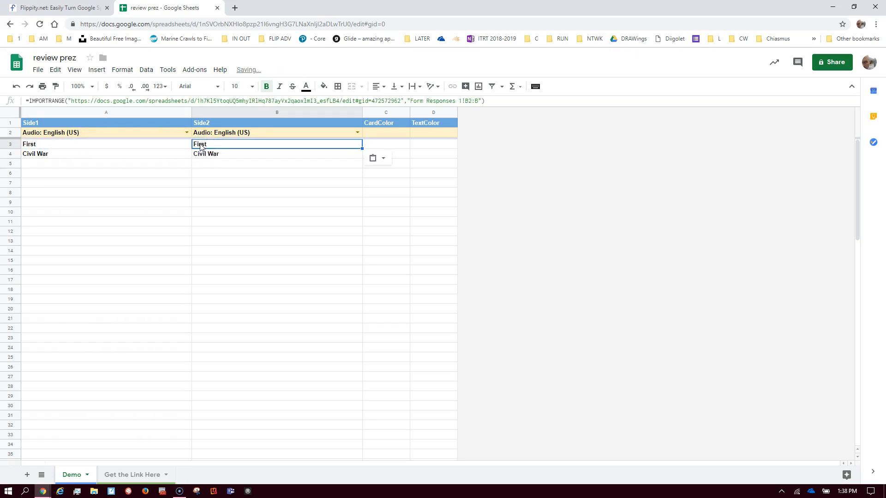
{"action": "double_click", "coordinate": [200, 146]}
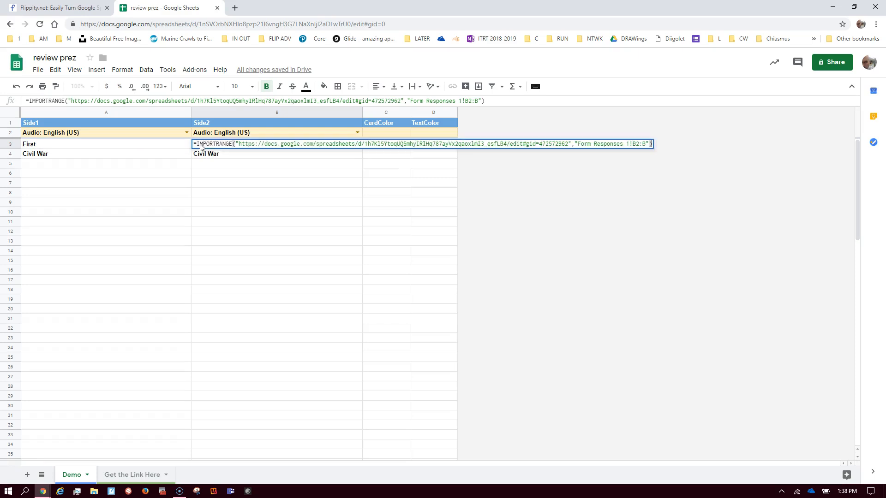
Change B3's import range to column C so it shows Washington and Lincoln
{"action": "double_click", "coordinate": [636, 144]}
{"action": "left_click", "coordinate": [645, 144]}
{"action": "type", "text": "C"}
{"action": "key", "text": "Return"}
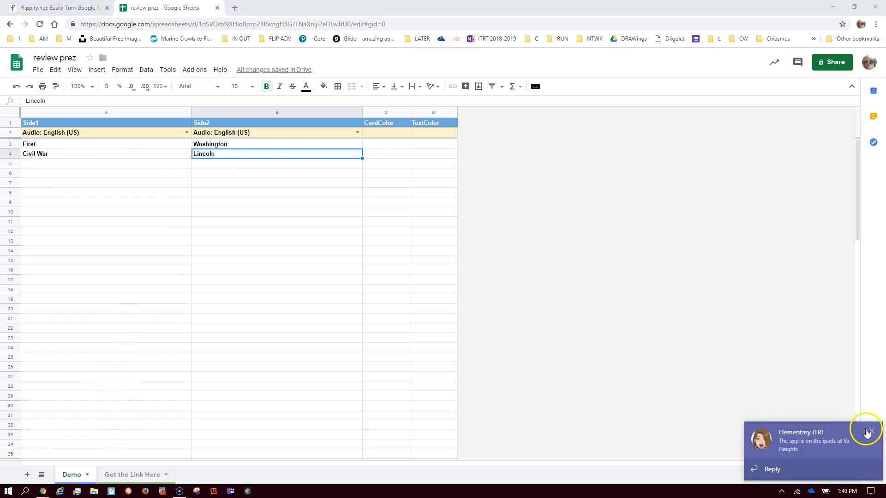
{"action": "left_click", "coordinate": [867, 431]}
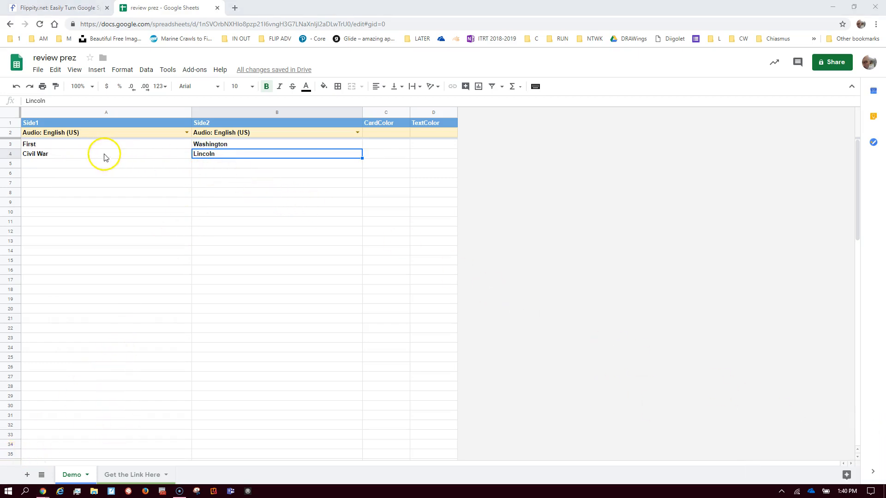
Publish the entire review prez spreadsheet to the web
{"action": "left_click", "coordinate": [38, 70]}
{"action": "left_click", "coordinate": [62, 281]}
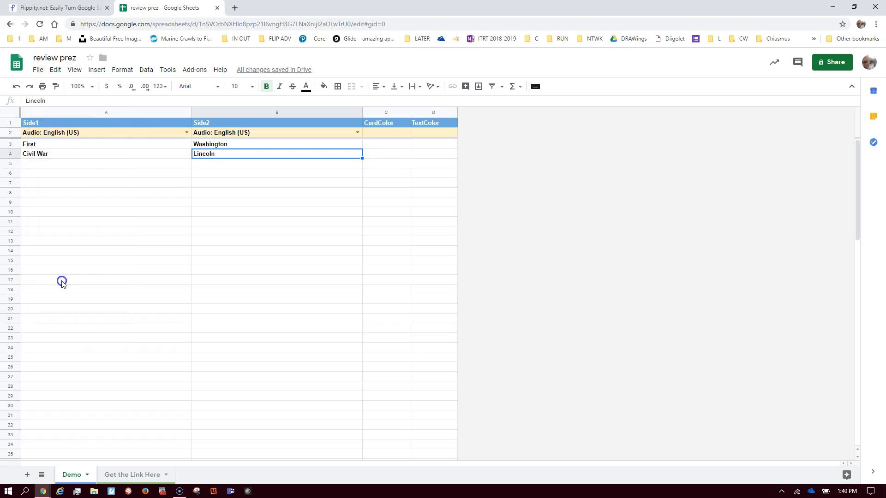
{"action": "left_click", "coordinate": [355, 305]}
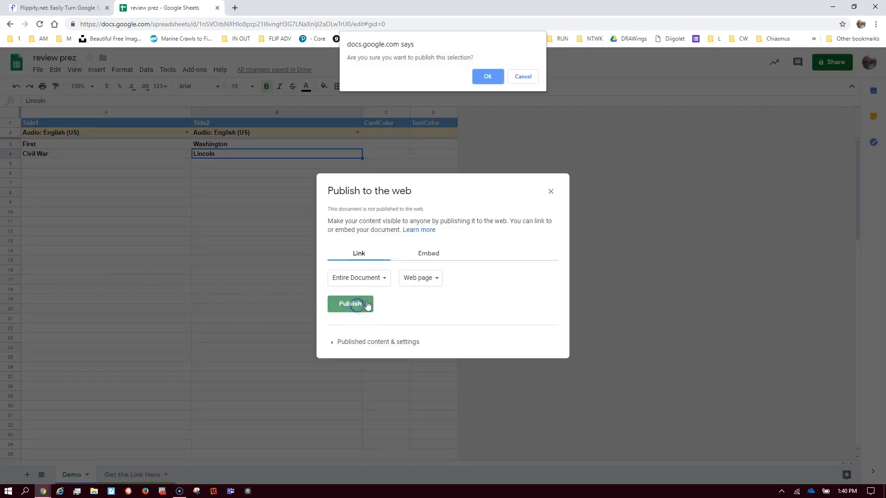
{"action": "left_click", "coordinate": [488, 76]}
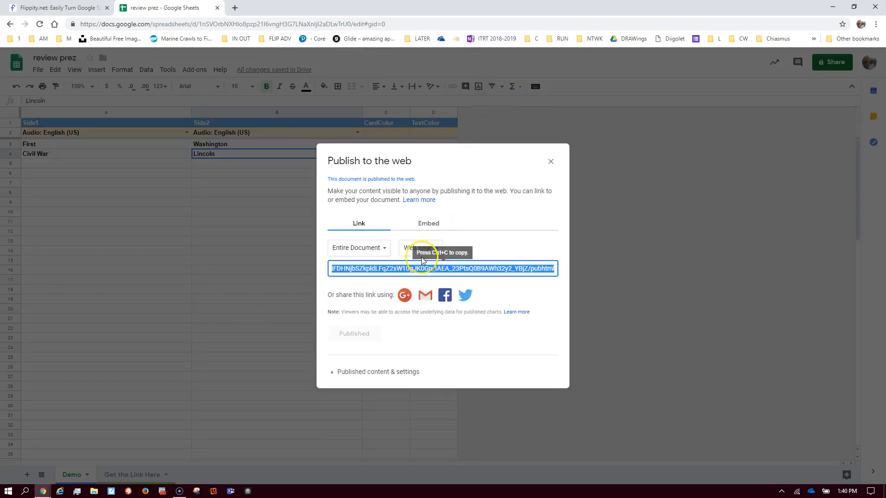
{"action": "left_click", "coordinate": [551, 162]}
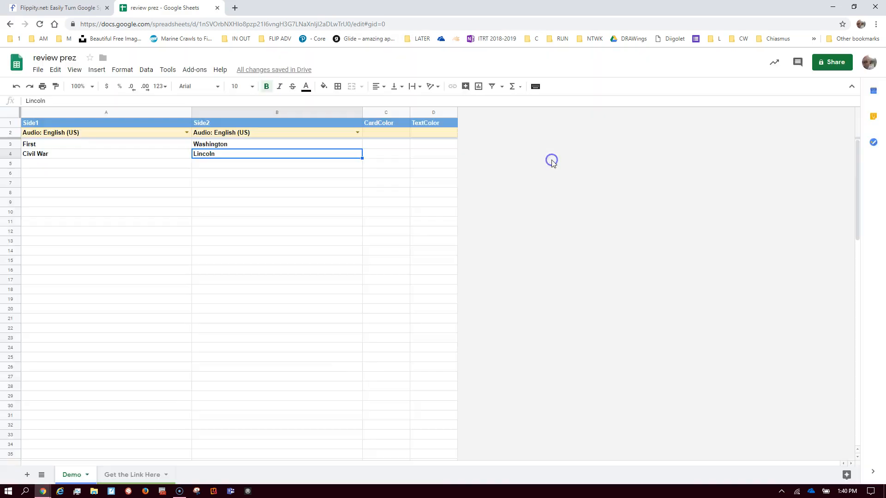
Open the Flippity flashcards link from the Get the Link Here sheet
{"action": "left_click", "coordinate": [129, 476]}
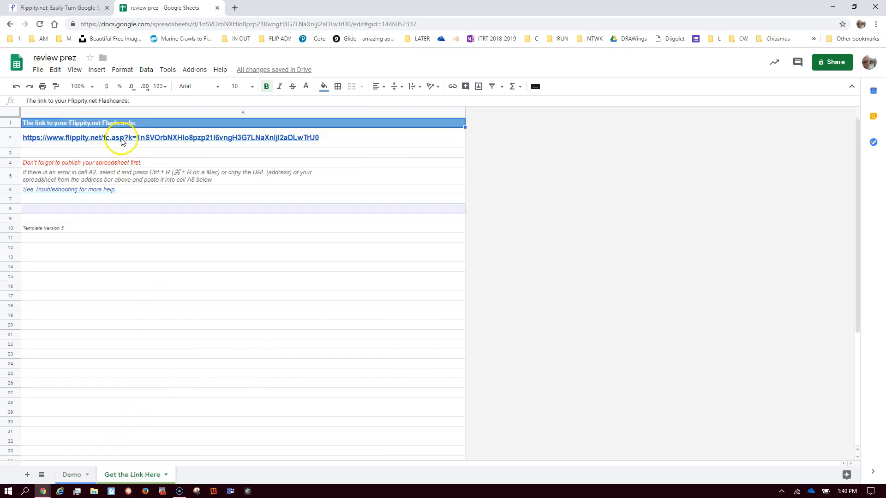
{"action": "mouse_move", "coordinate": [120, 141]}
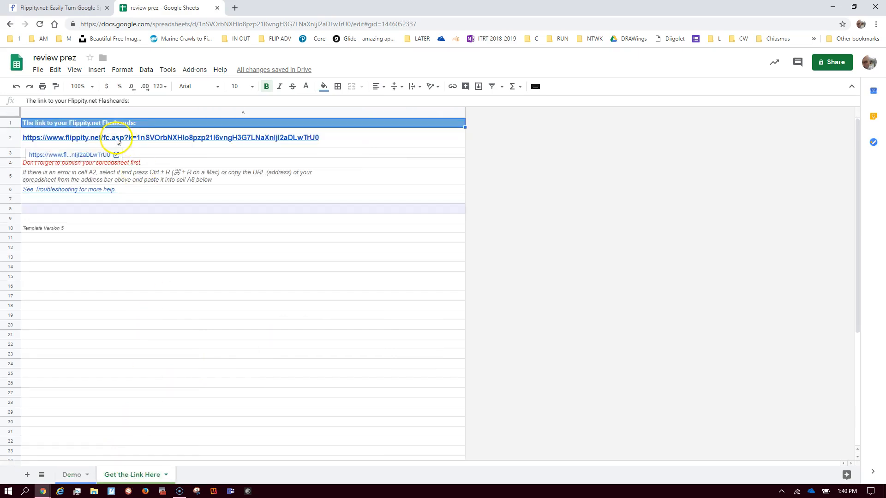
{"action": "left_click", "coordinate": [80, 156]}
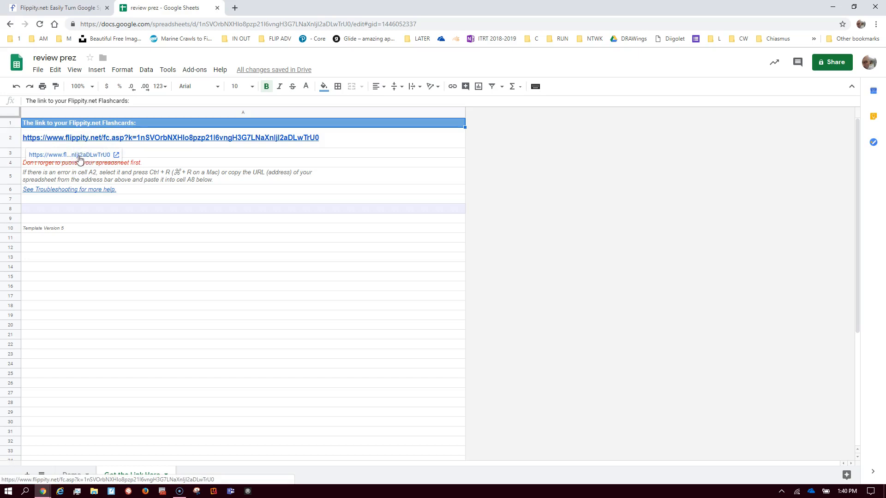
{"action": "left_click", "coordinate": [79, 157]}
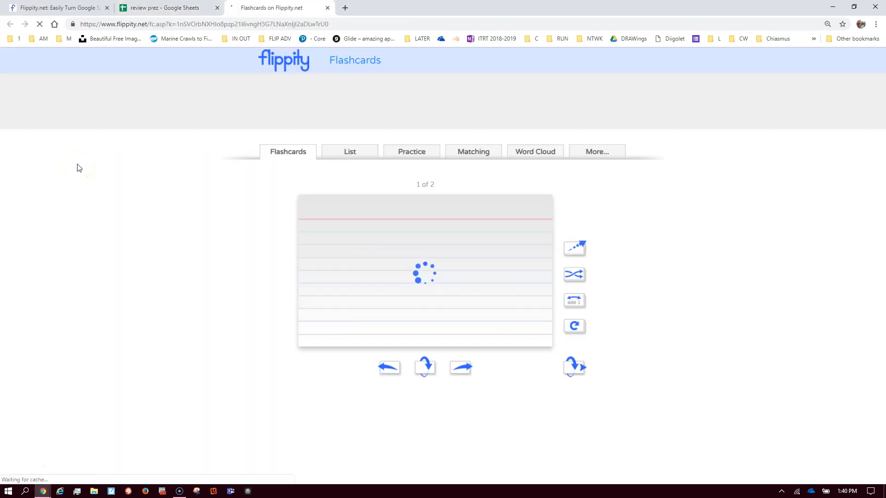
Flip through both Flippity flashcards, including the Civil War card, then switch windows with Alt+Tab
{"action": "left_click", "coordinate": [431, 277]}
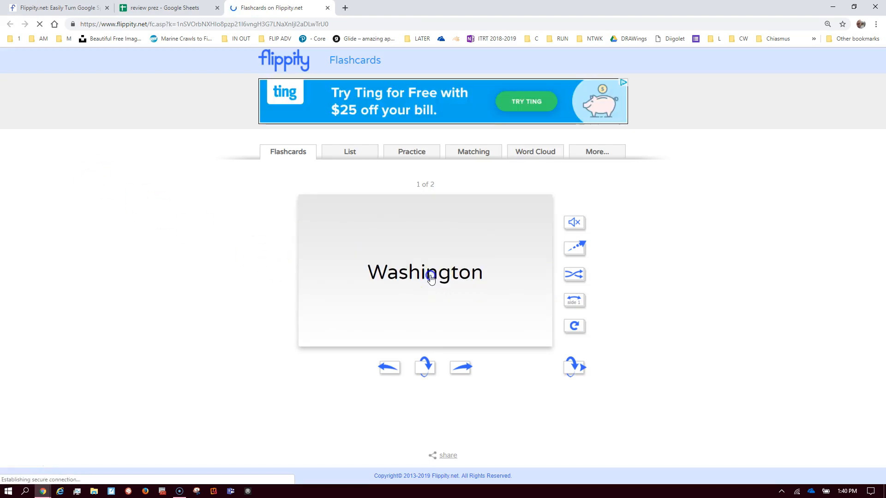
{"action": "left_click", "coordinate": [431, 277]}
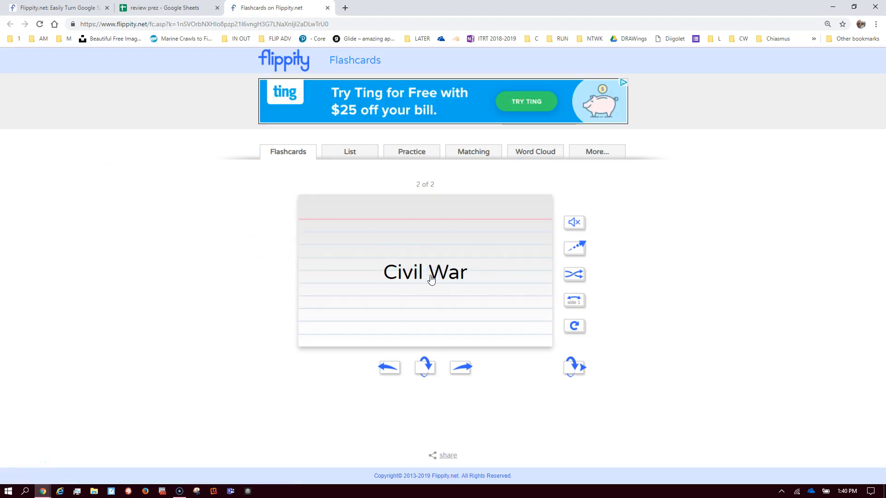
{"action": "left_click", "coordinate": [430, 277]}
{"action": "left_click", "coordinate": [432, 277]}
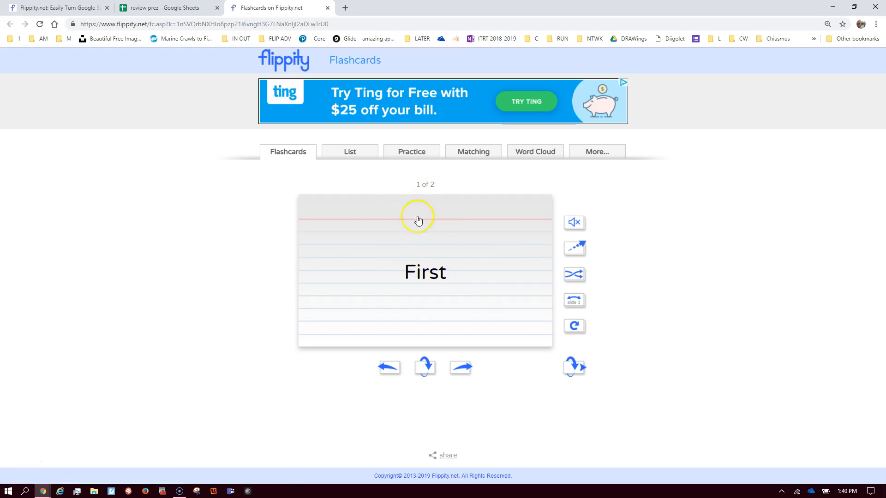
{"action": "key", "text": "alt+Tab"}
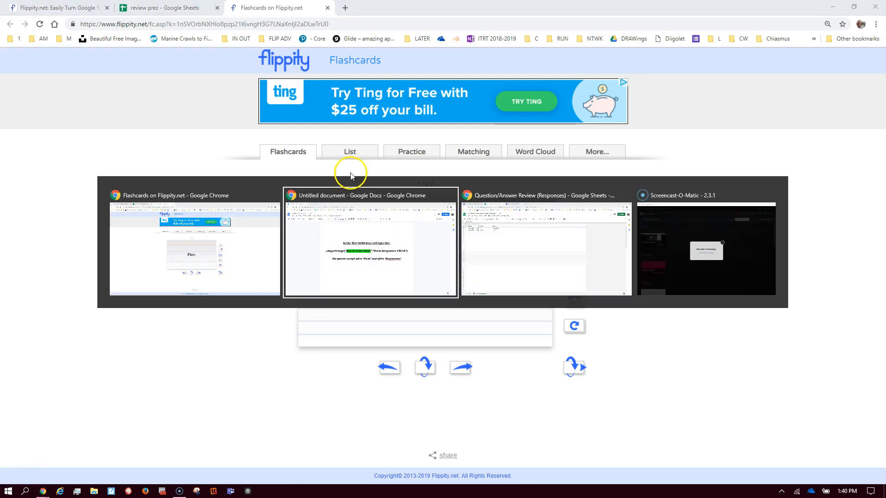
{"action": "key", "text": "alt+Tab"}
{"action": "key", "text": "alt+Tab"}
{"action": "key", "text": "alt+Tab"}
{"action": "key", "text": "alt+Tab"}
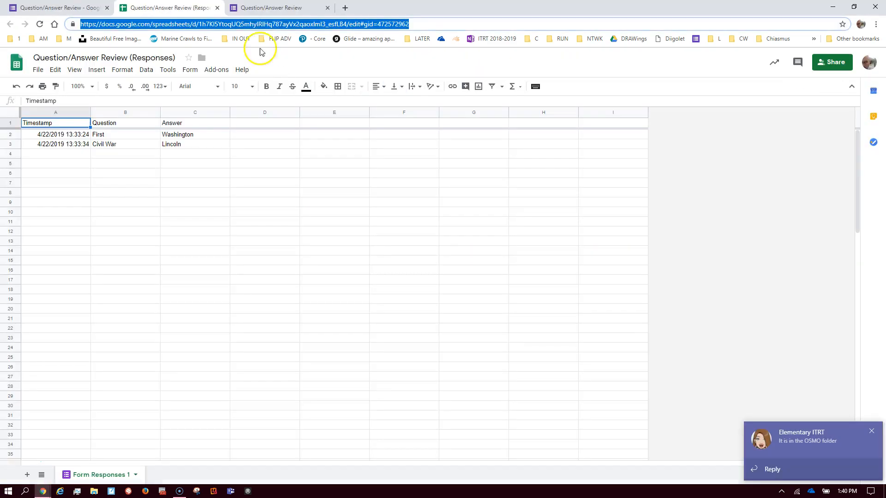
Submit another form response with question 'Independence' and answer 'Jefferson', then return to the responses sheet
{"action": "left_click", "coordinate": [266, 9]}
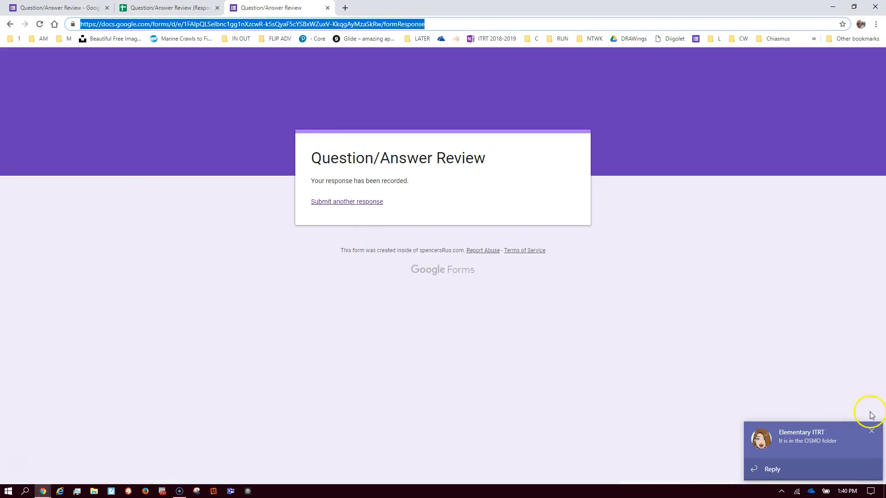
{"action": "left_click", "coordinate": [872, 431]}
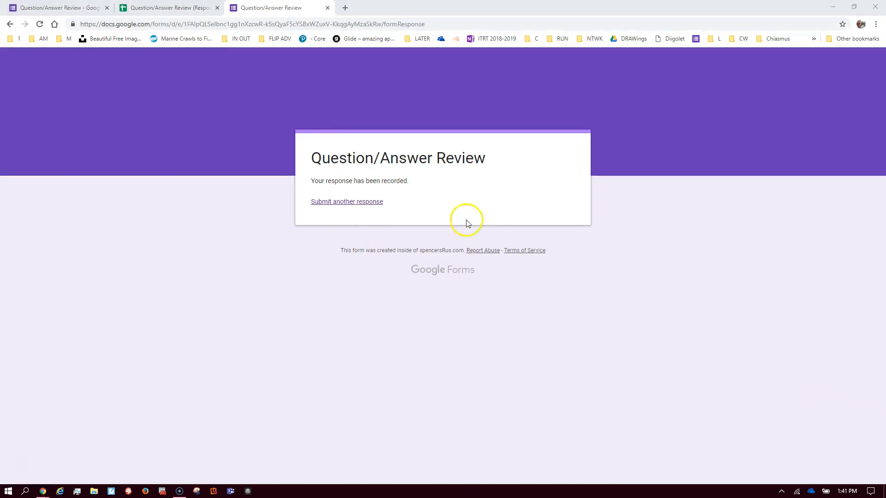
{"action": "left_click", "coordinate": [340, 202]}
{"action": "left_click", "coordinate": [341, 234]}
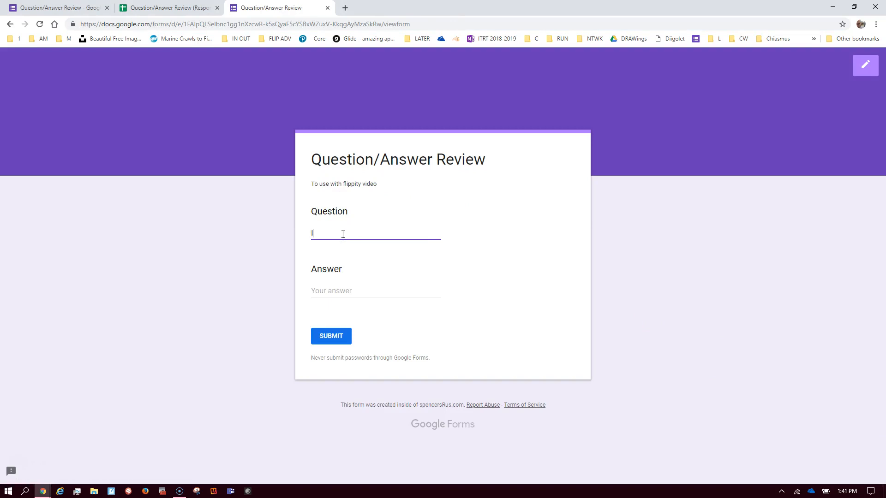
{"action": "type", "text": "Independence"}
{"action": "key", "text": "Tab"}
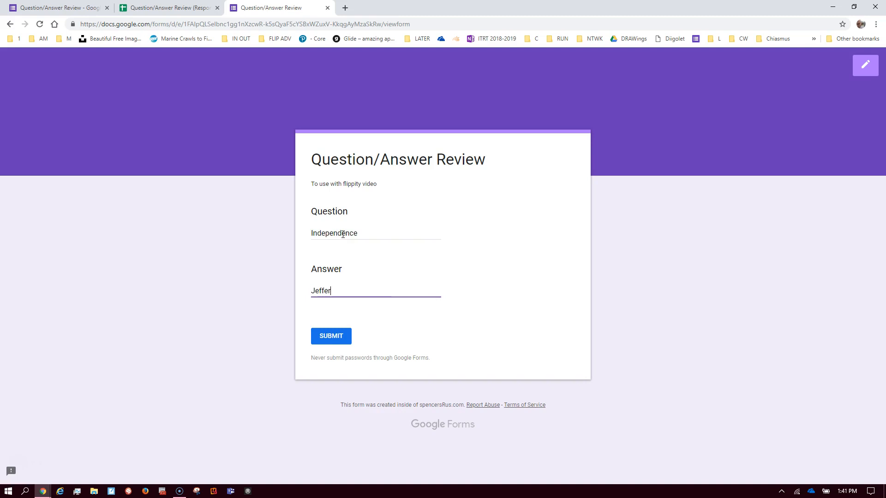
{"action": "left_click", "coordinate": [328, 336]}
{"action": "left_click", "coordinate": [154, 14]}
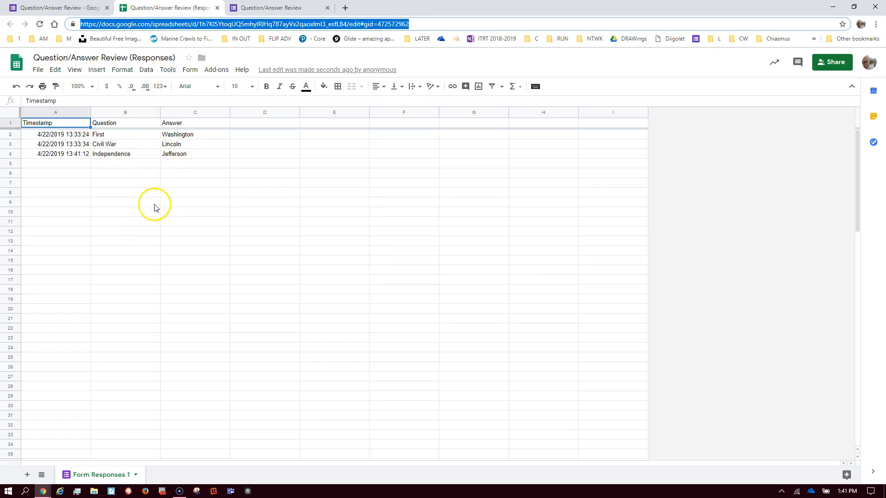
Reload the Flippity flashcards and flip the new Independence card to reveal Jefferson
{"action": "key", "text": "alt+Tab"}
{"action": "key", "text": "alt+Tab"}
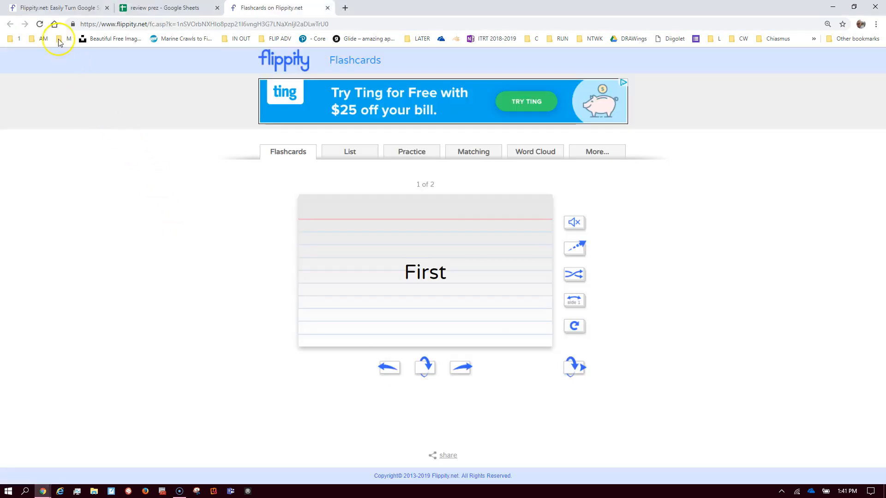
{"action": "left_click", "coordinate": [39, 24]}
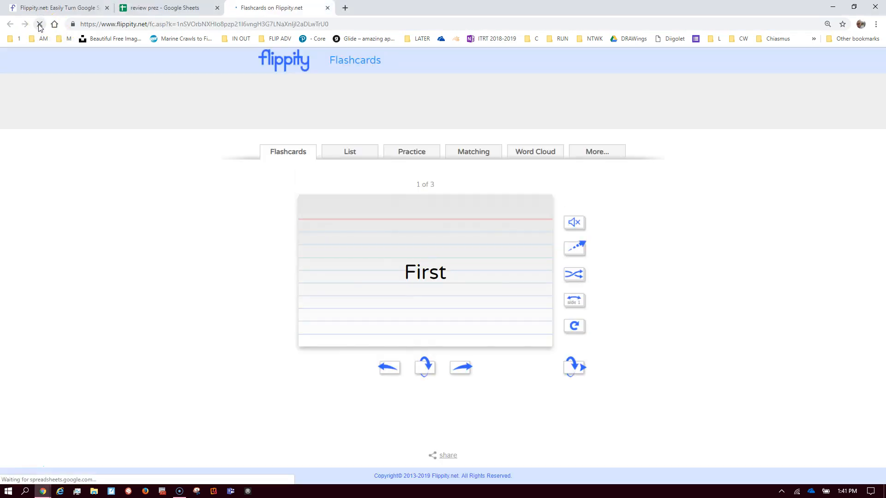
{"action": "left_click", "coordinate": [424, 284]}
{"action": "left_click", "coordinate": [423, 277]}
{"action": "left_click", "coordinate": [422, 277]}
{"action": "left_click", "coordinate": [422, 279]}
{"action": "left_click", "coordinate": [423, 279]}
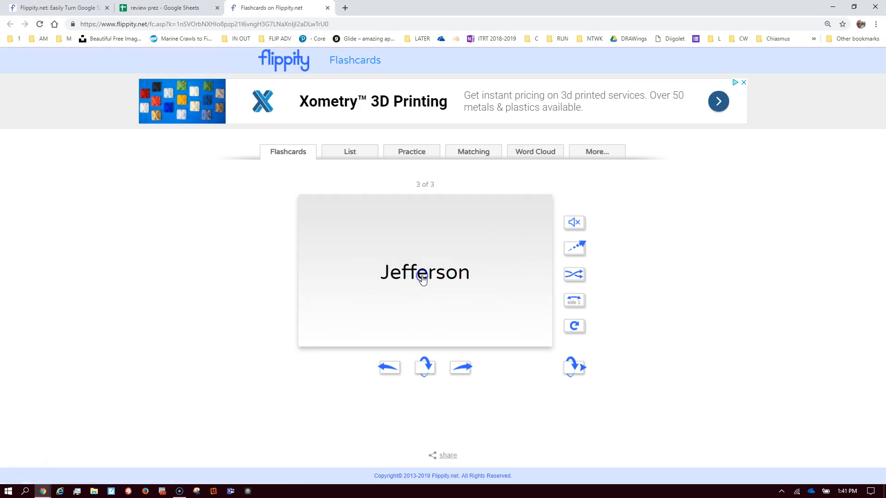
Glance over the review prez and Flippity home tabs, then return to the responses spreadsheet
{"action": "left_click", "coordinate": [156, 9]}
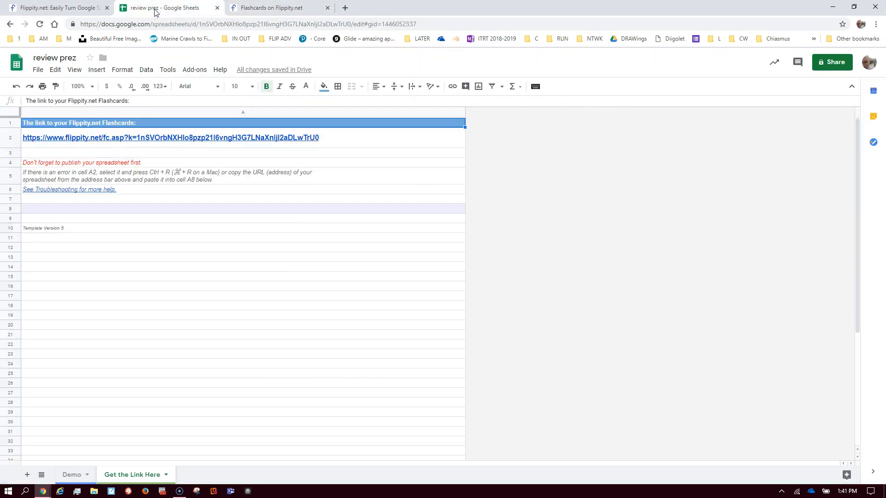
{"action": "left_click", "coordinate": [80, 9]}
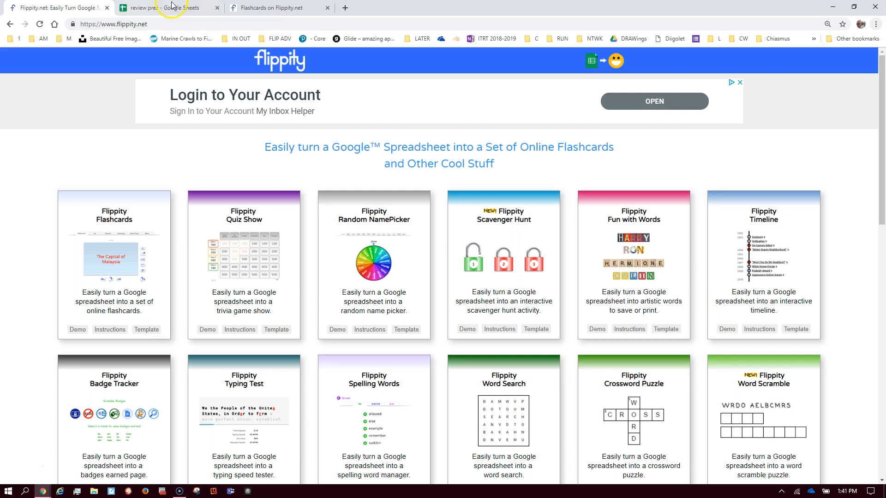
{"action": "left_click", "coordinate": [271, 8]}
{"action": "key", "text": "alt+Tab"}
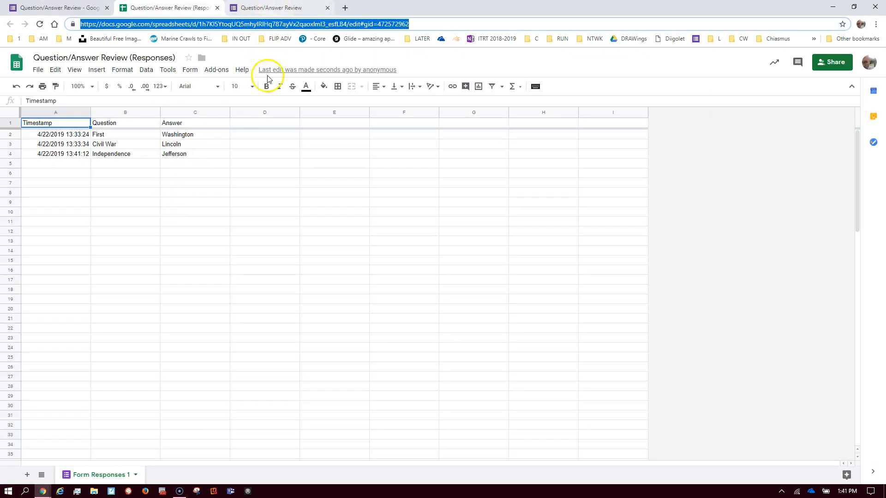
Prefix the answers in C4, C3 and C2 with initials to read T Jefferson, A Lincoln, G Washington
{"action": "left_click", "coordinate": [180, 156]}
{"action": "double_click", "coordinate": [180, 156]}
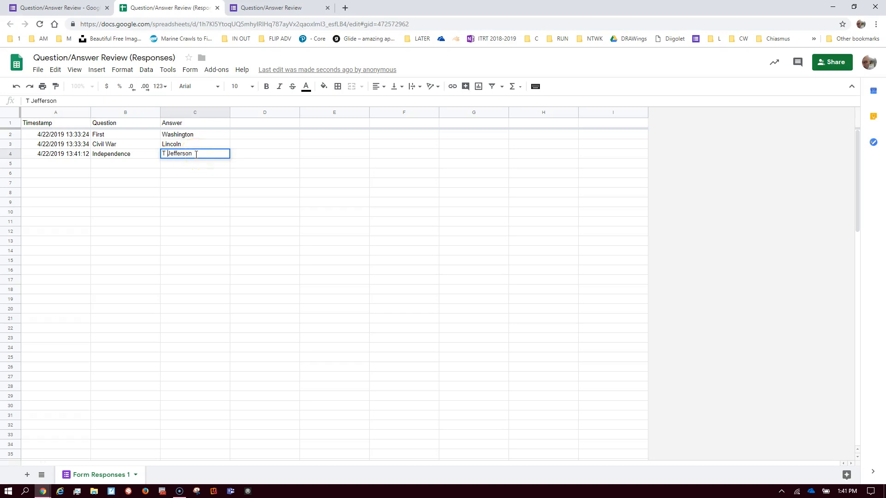
{"action": "left_click", "coordinate": [173, 146]}
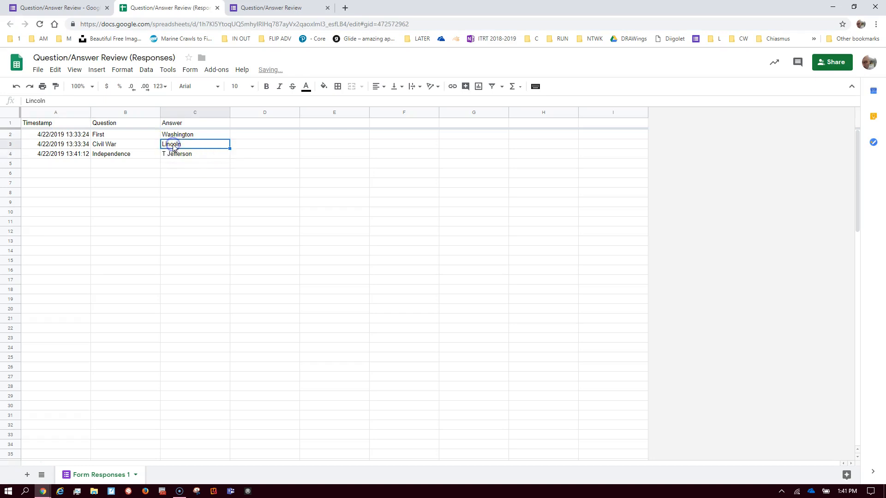
{"action": "double_click", "coordinate": [173, 146]}
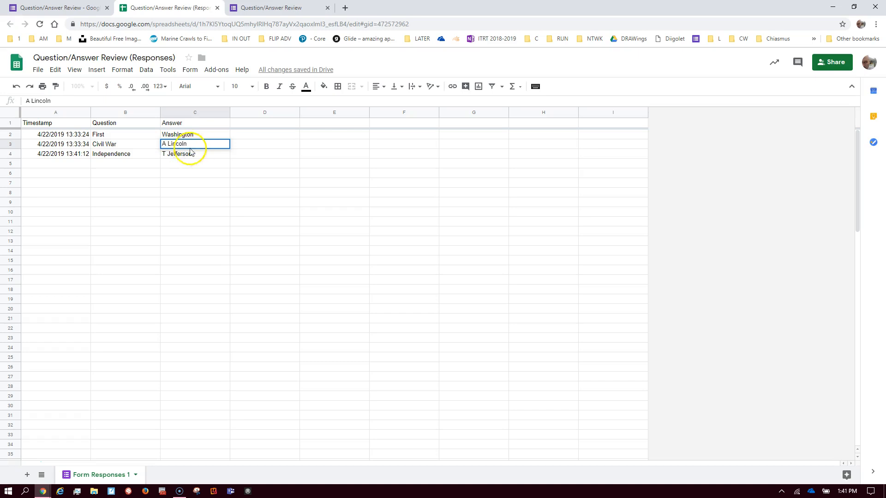
{"action": "left_click", "coordinate": [178, 135]}
{"action": "double_click", "coordinate": [178, 134]}
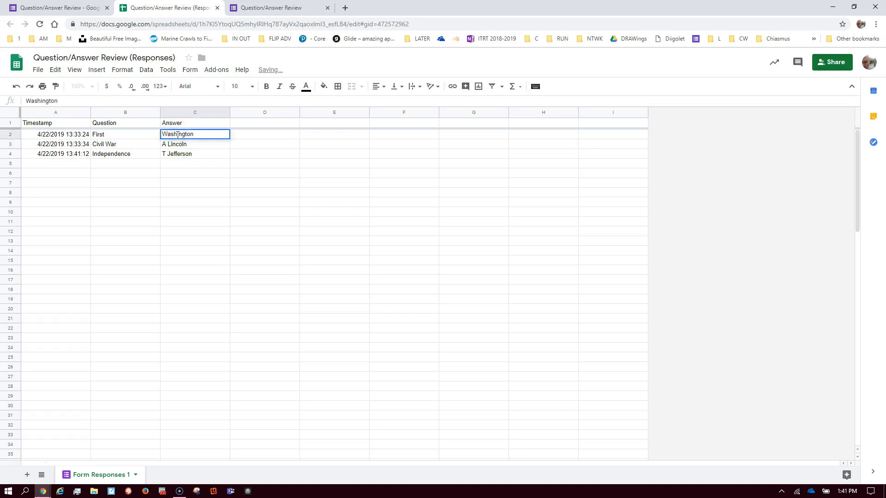
{"action": "key", "text": "Home"}
{"action": "type", "text": "G"}
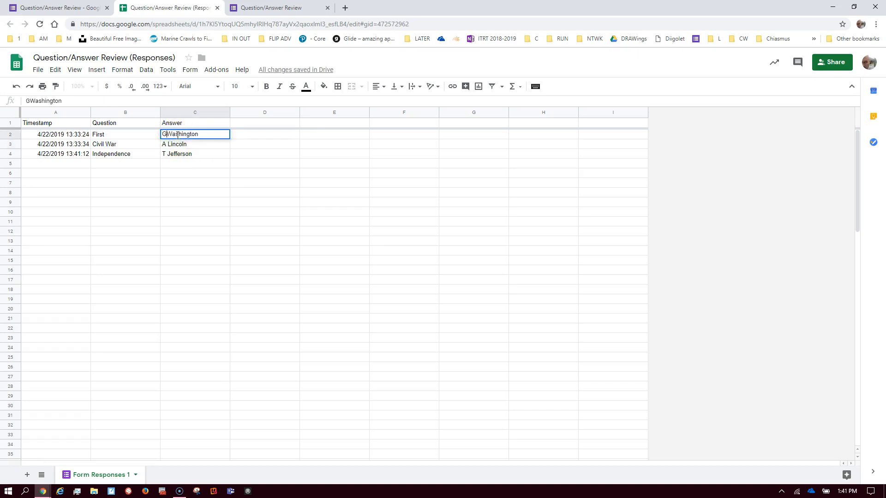
{"action": "left_click", "coordinate": [178, 172]}
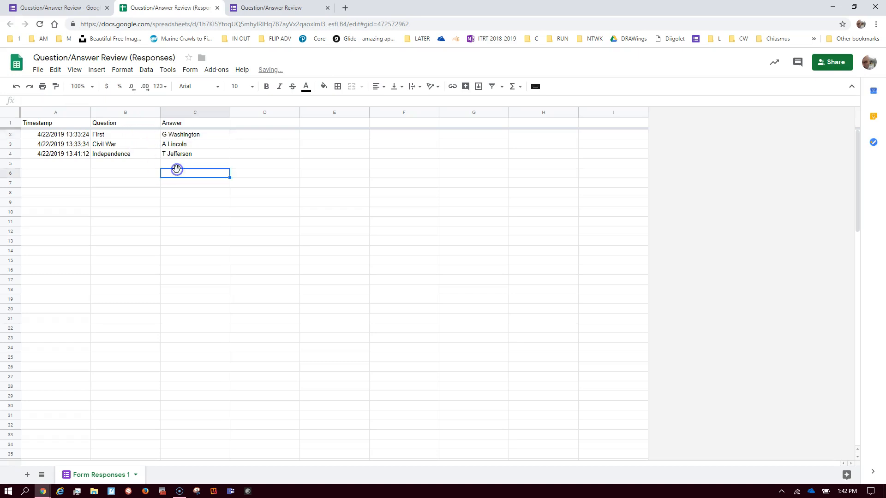
Refresh Flippity and flip all three cards to confirm G Washington, A Lincoln and T Jefferson
{"action": "key", "text": "alt+Tab"}
{"action": "key", "text": "alt+Tab"}
{"action": "key", "text": "alt+Tab"}
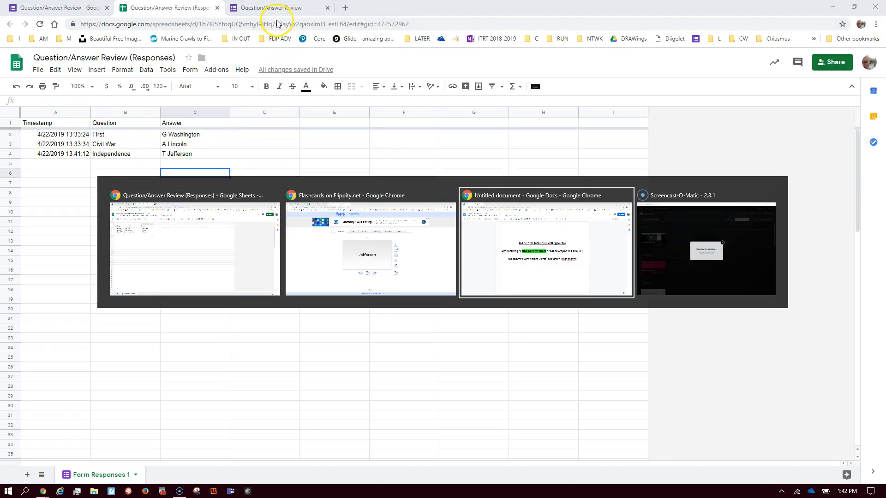
{"action": "key", "text": "alt+Tab"}
{"action": "key", "text": "alt+Tab"}
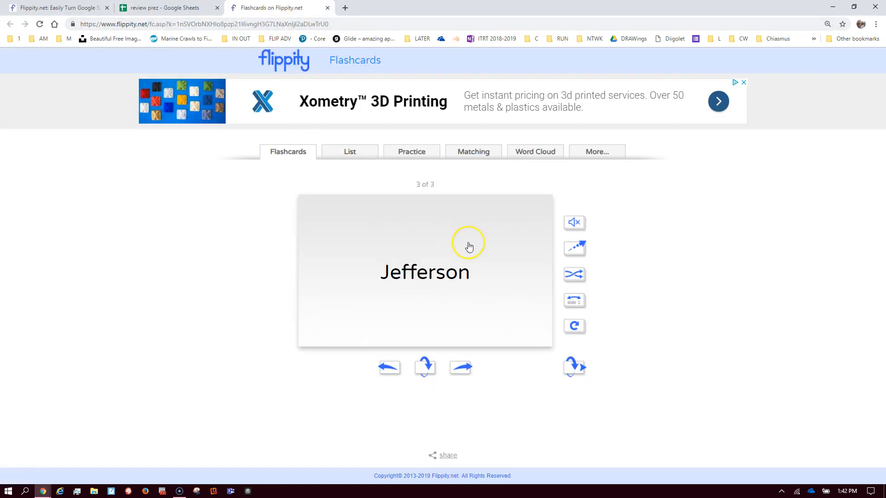
{"action": "key", "text": "F5"}
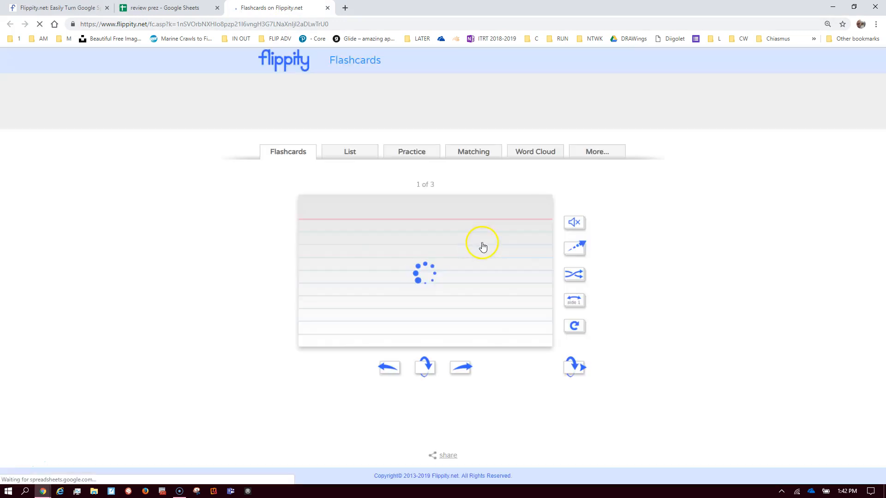
{"action": "left_click", "coordinate": [461, 252]}
{"action": "left_click", "coordinate": [419, 248]}
{"action": "left_click", "coordinate": [425, 253]}
{"action": "left_click", "coordinate": [424, 251]}
{"action": "left_click", "coordinate": [424, 249]}
{"action": "left_click", "coordinate": [424, 249]}
{"action": "left_click", "coordinate": [164, 9]}
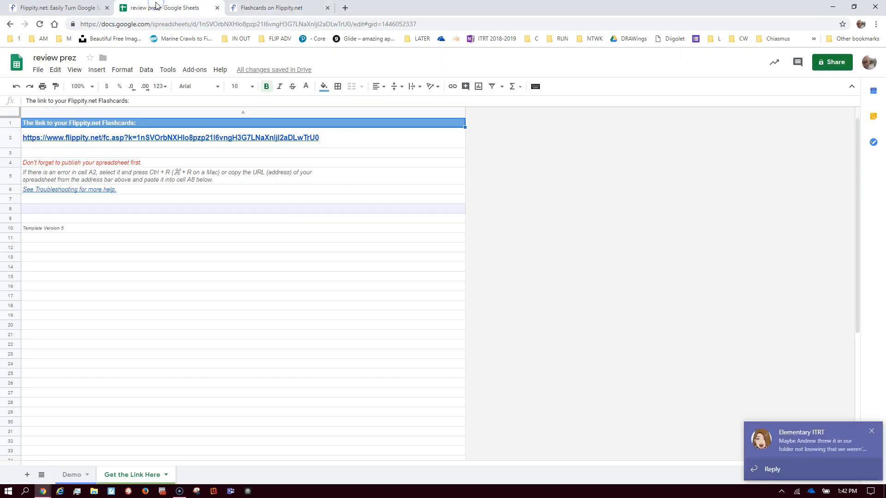
Check the Demo sheet's Side2 answers, then return to the responses spreadsheet and dismiss the notification
{"action": "left_click", "coordinate": [72, 475]}
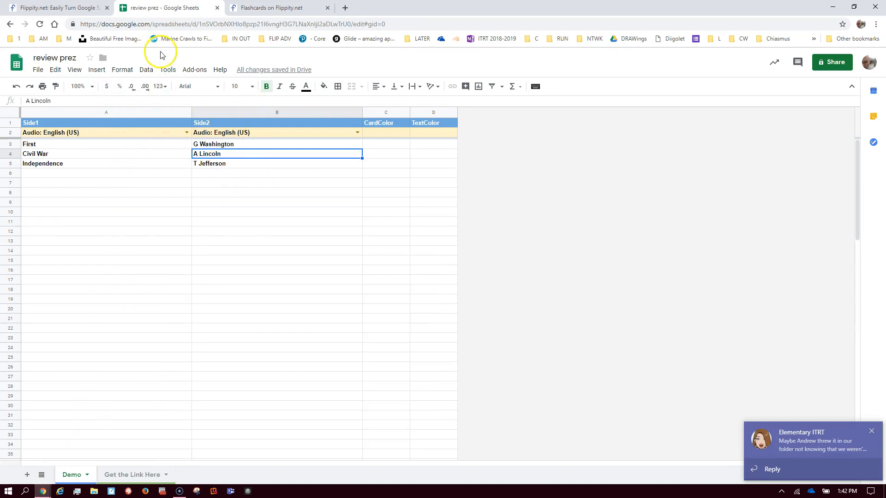
{"action": "key", "text": "alt+Tab"}
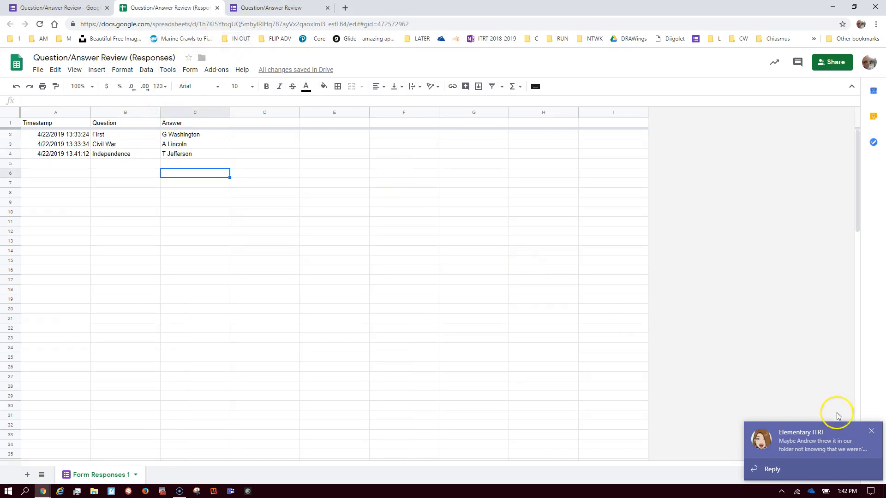
{"action": "left_click", "coordinate": [876, 430]}
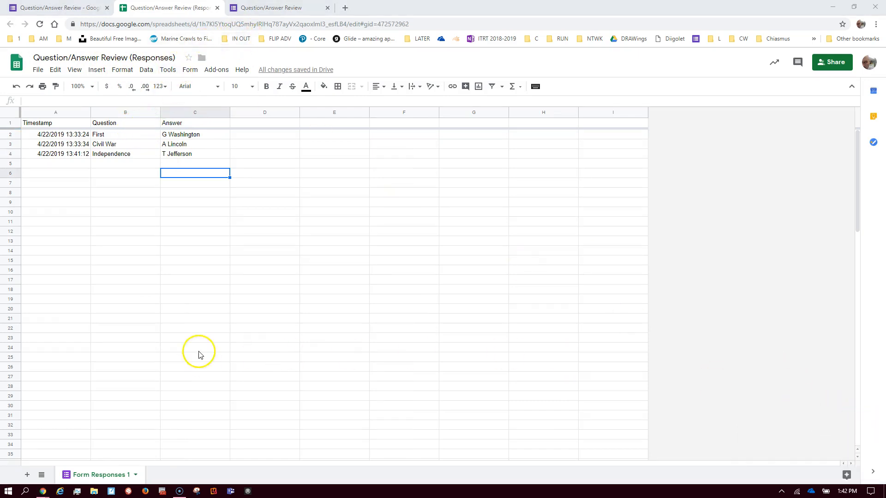